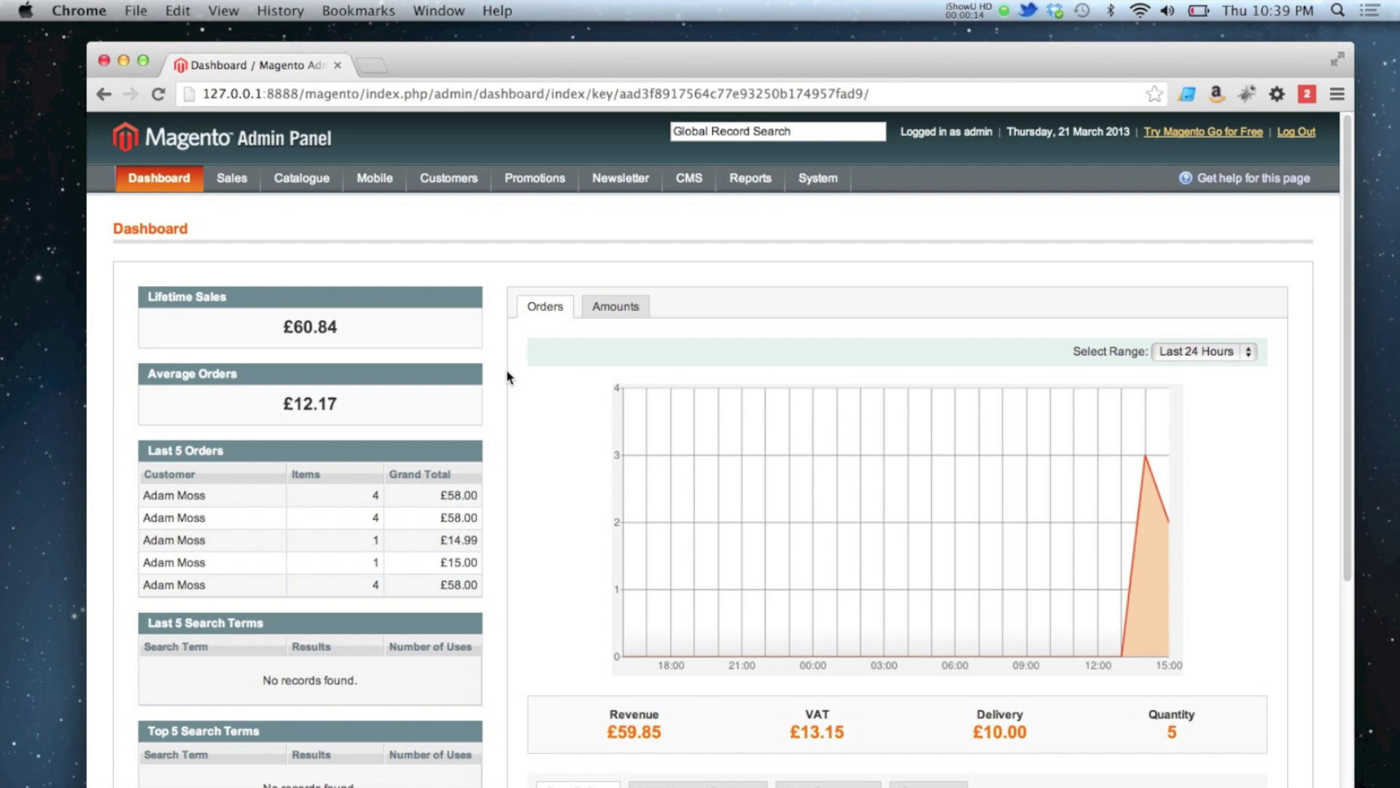
- Open order 100000006's Order View from the Sales > Orders grid
{"action": "mouse_move", "coordinate": [232, 181]}
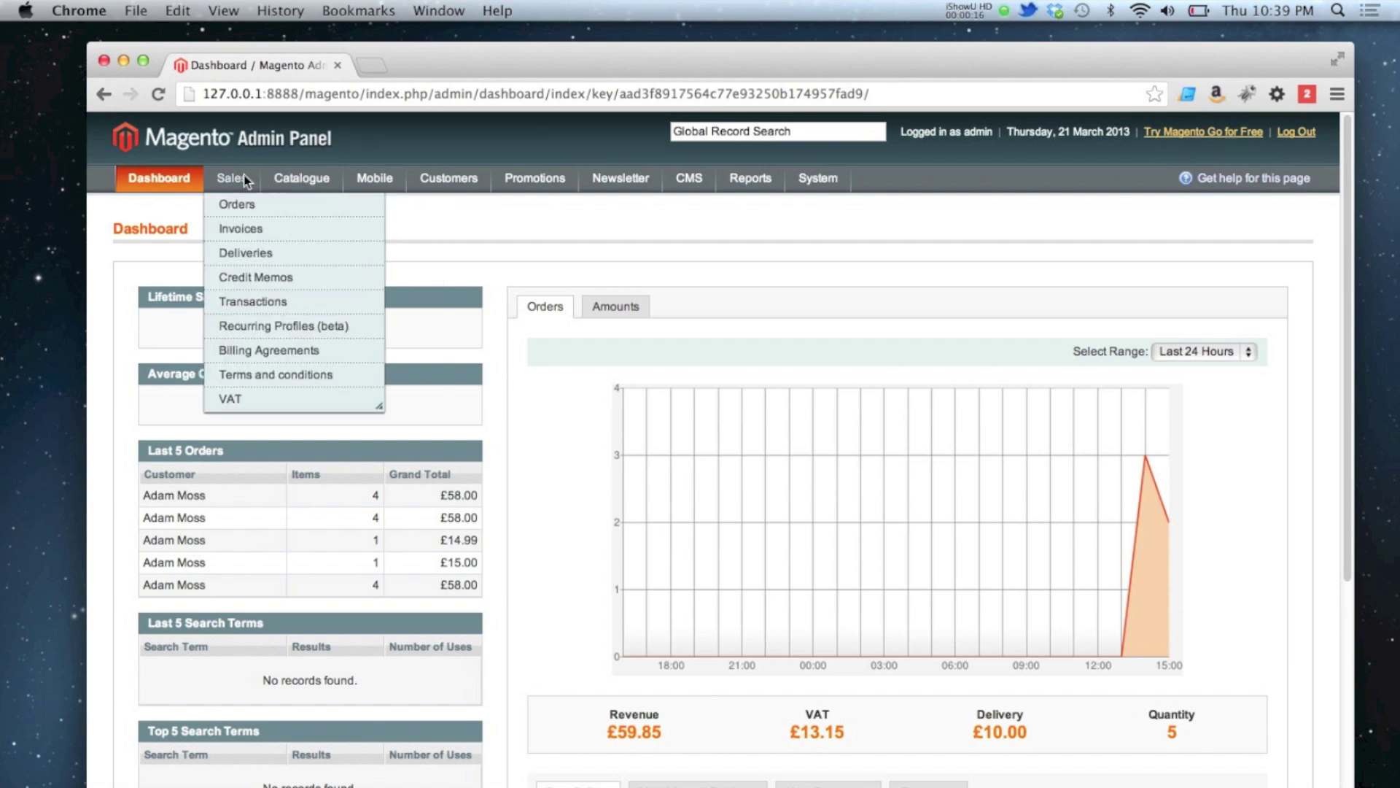
{"action": "left_click", "coordinate": [280, 214]}
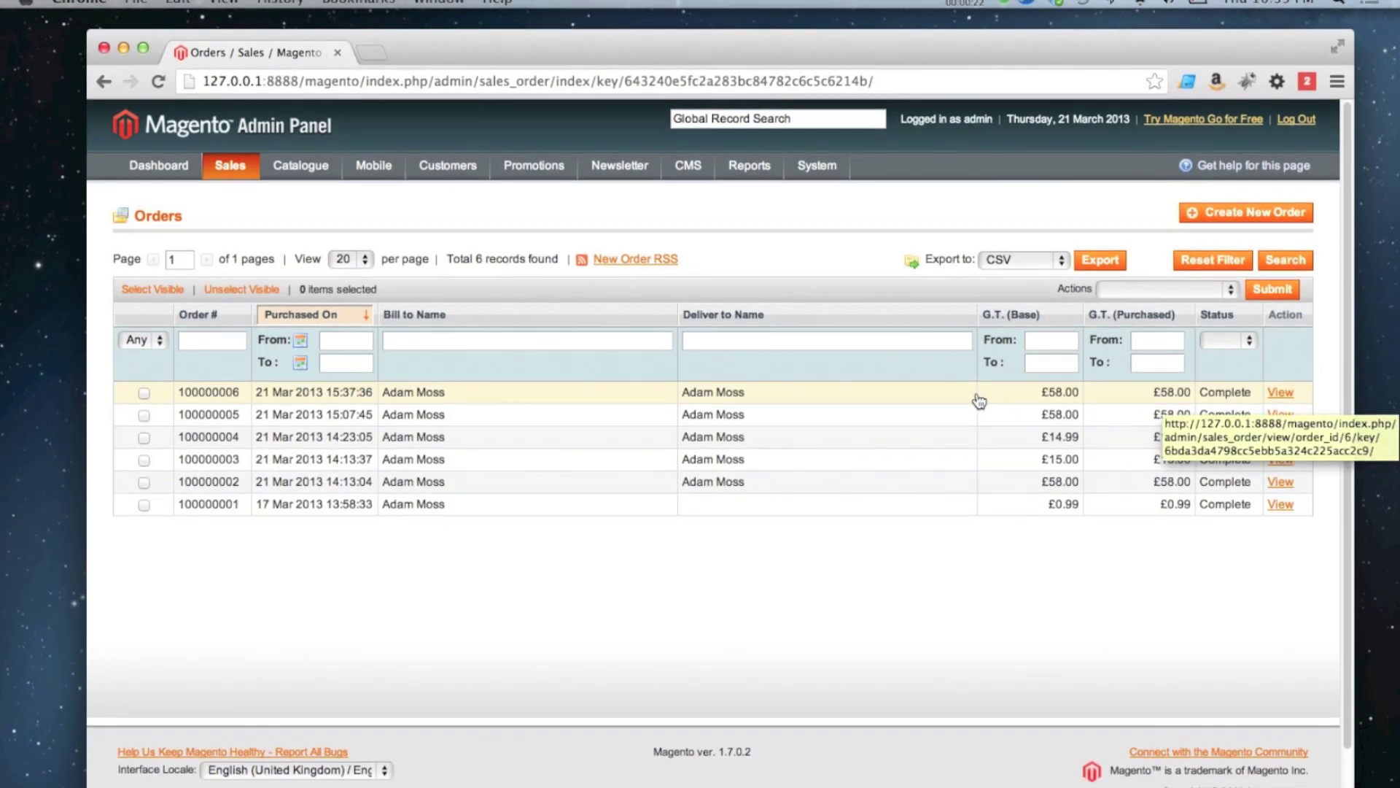
{"action": "left_click", "coordinate": [975, 396]}
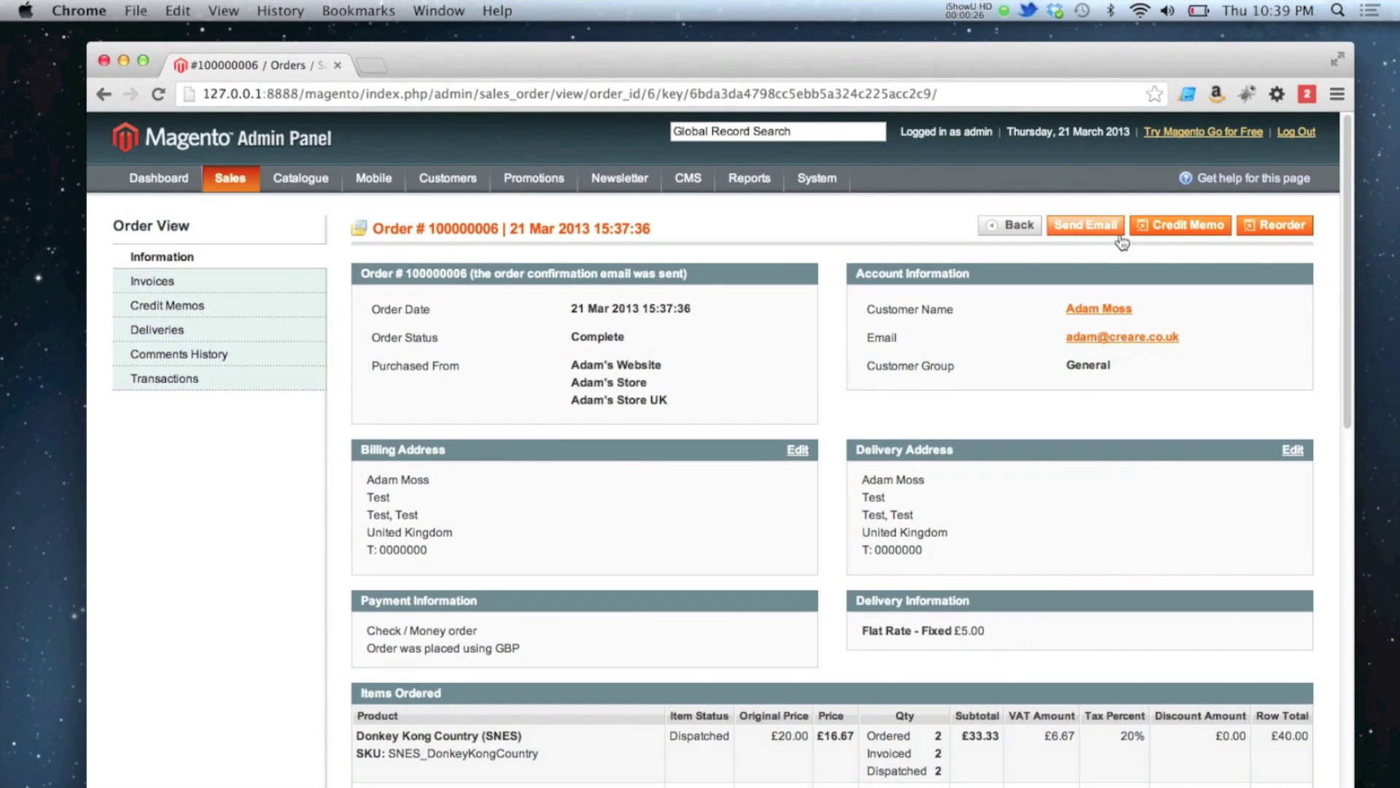
- Start a credit memo refunding 1 Donkey Kong Country and 0 Knife, Fork and Spoon
{"action": "left_click", "coordinate": [1158, 226]}
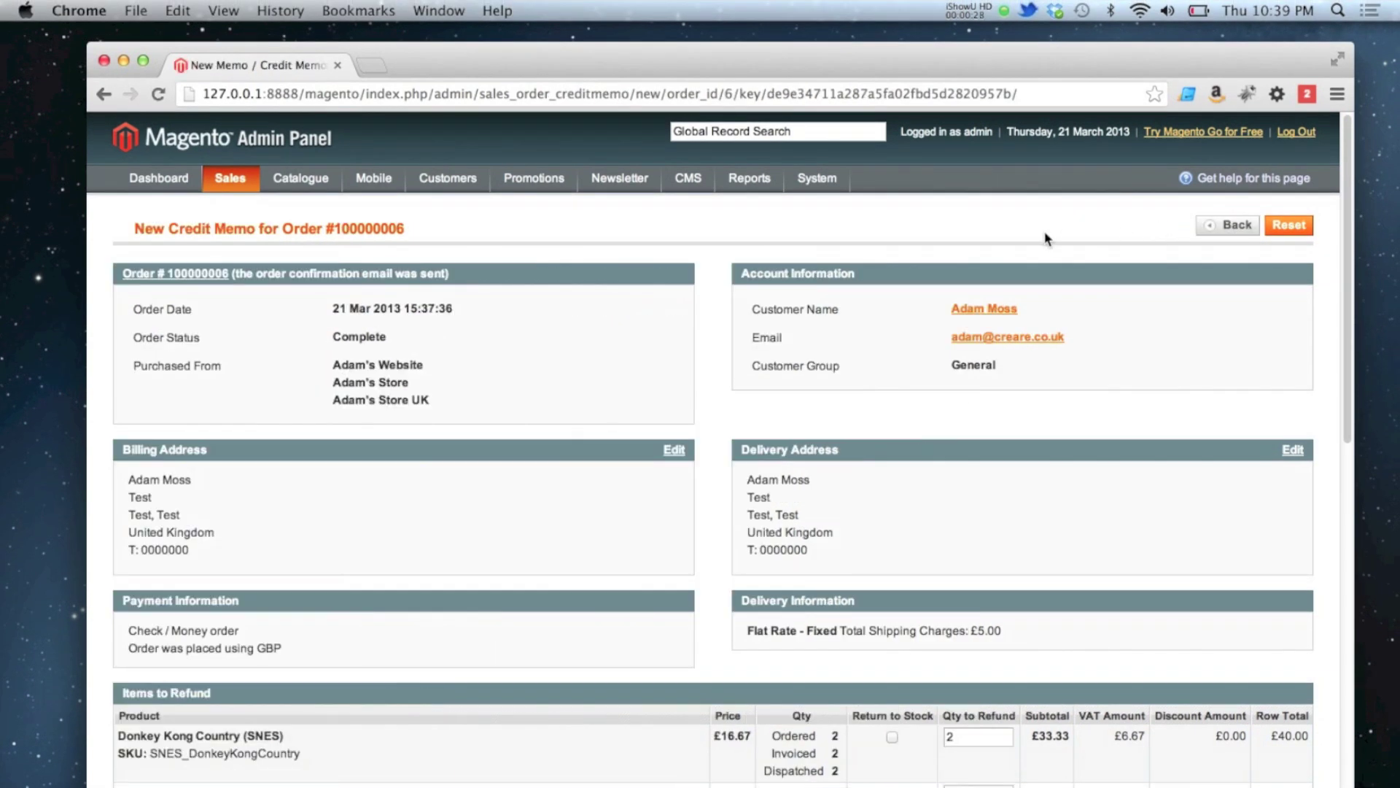
{"action": "left_click_drag", "start_coordinate": [1346, 203], "coordinate": [1350, 380]}
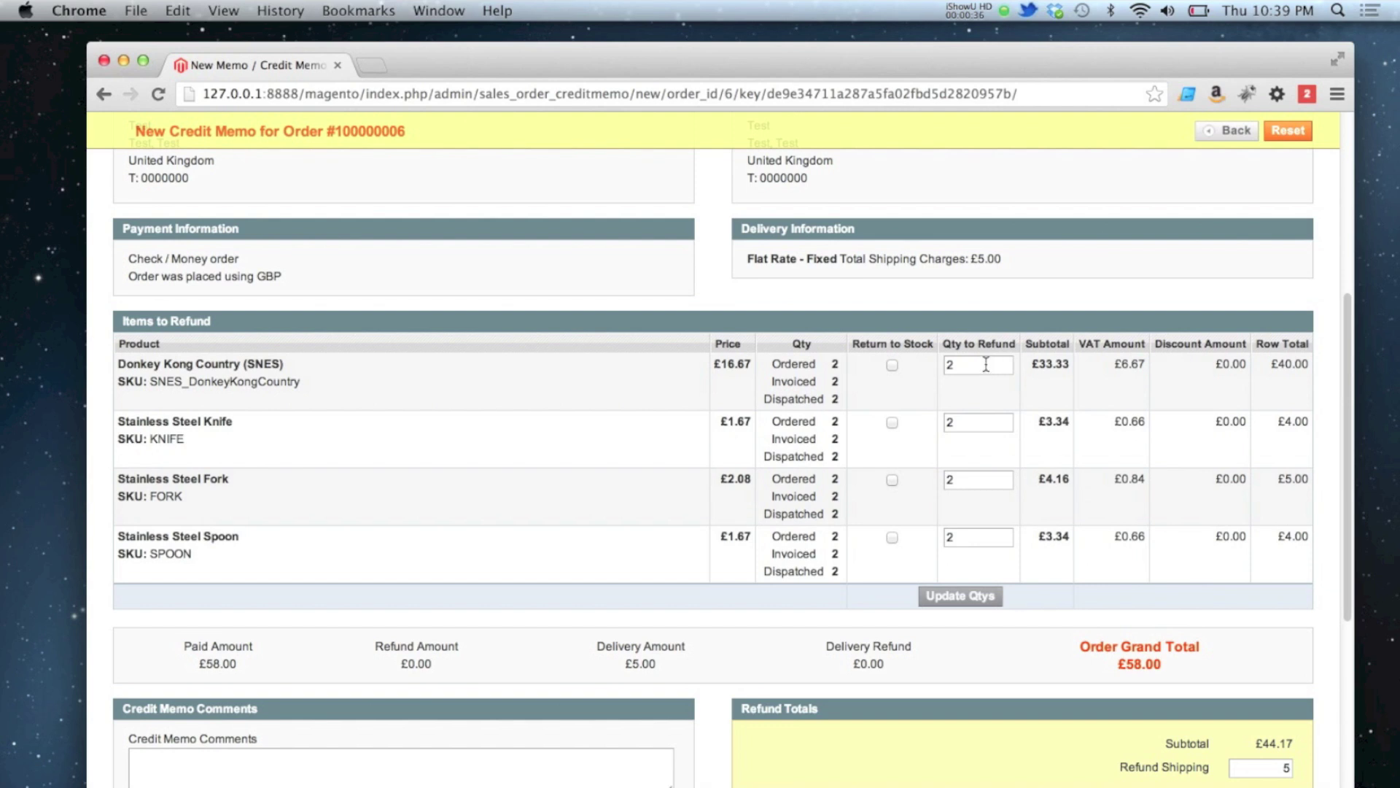
{"action": "left_click_drag", "start_coordinate": [984, 362], "coordinate": [931, 365]}
{"action": "key", "text": "Tab"}
{"action": "type", "text": "0"}
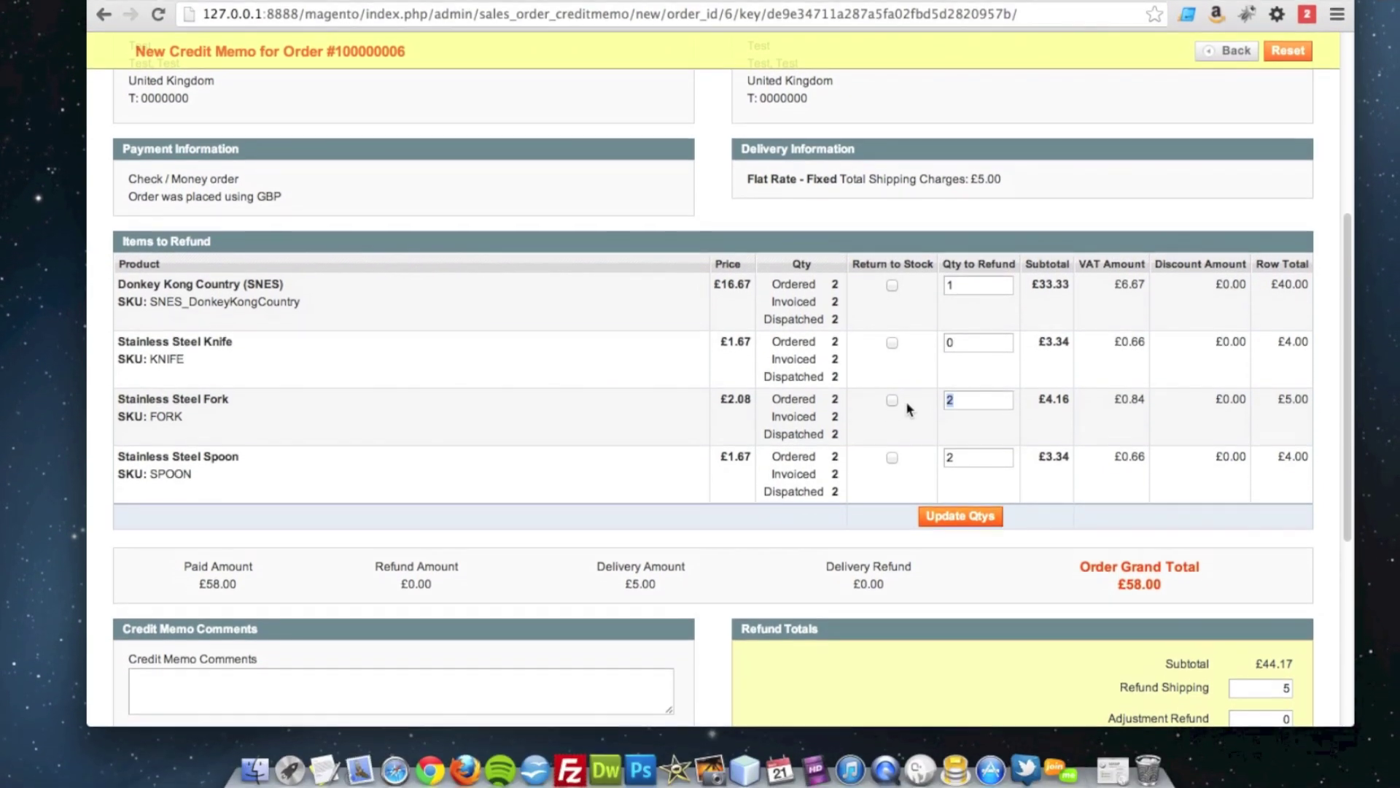
{"action": "double_click", "coordinate": [952, 452]}
{"action": "type", "text": "0"}
{"action": "double_click", "coordinate": [965, 449]}
{"action": "type", "text": "0"}
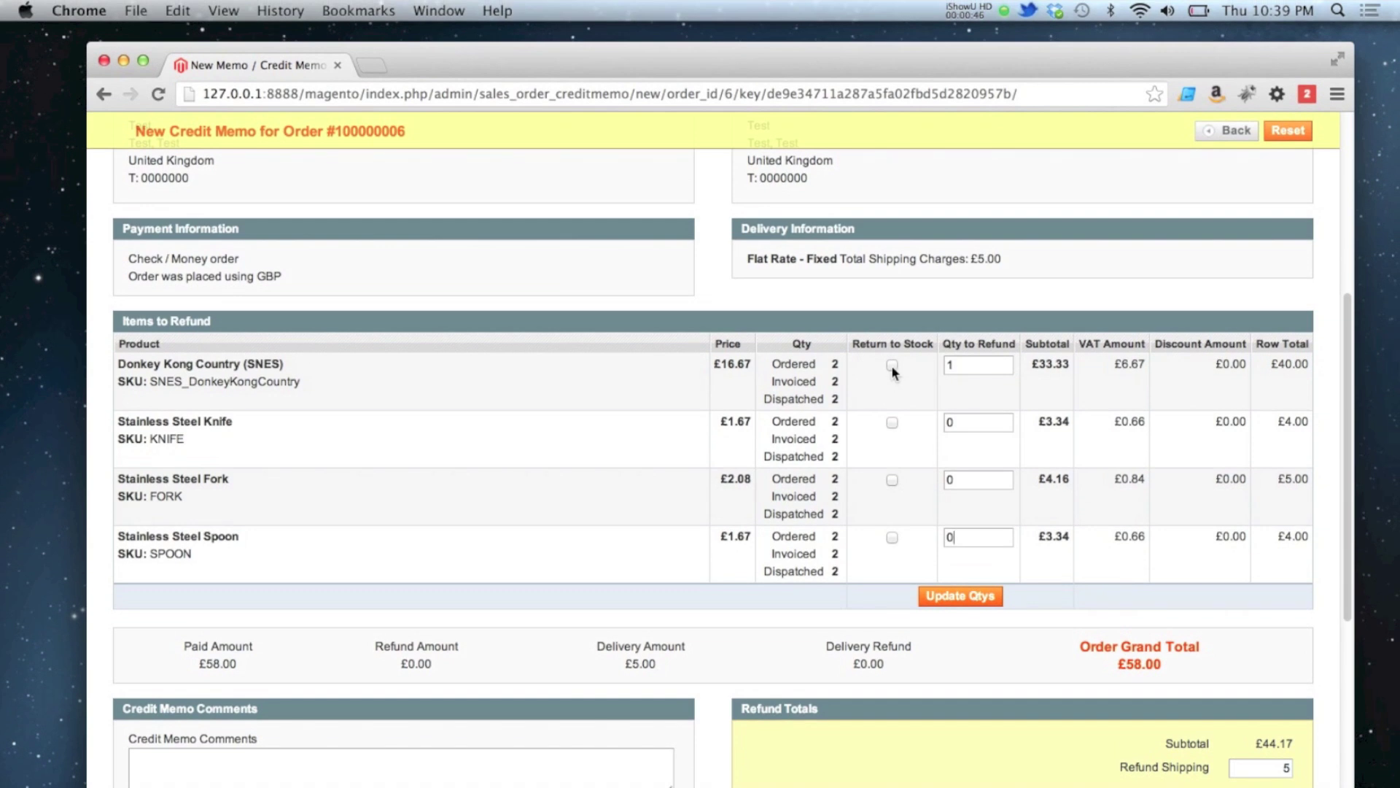
- Return the Donkey Kong Country copy to stock and update quantities to a £25.00 total
{"action": "left_click", "coordinate": [892, 365]}
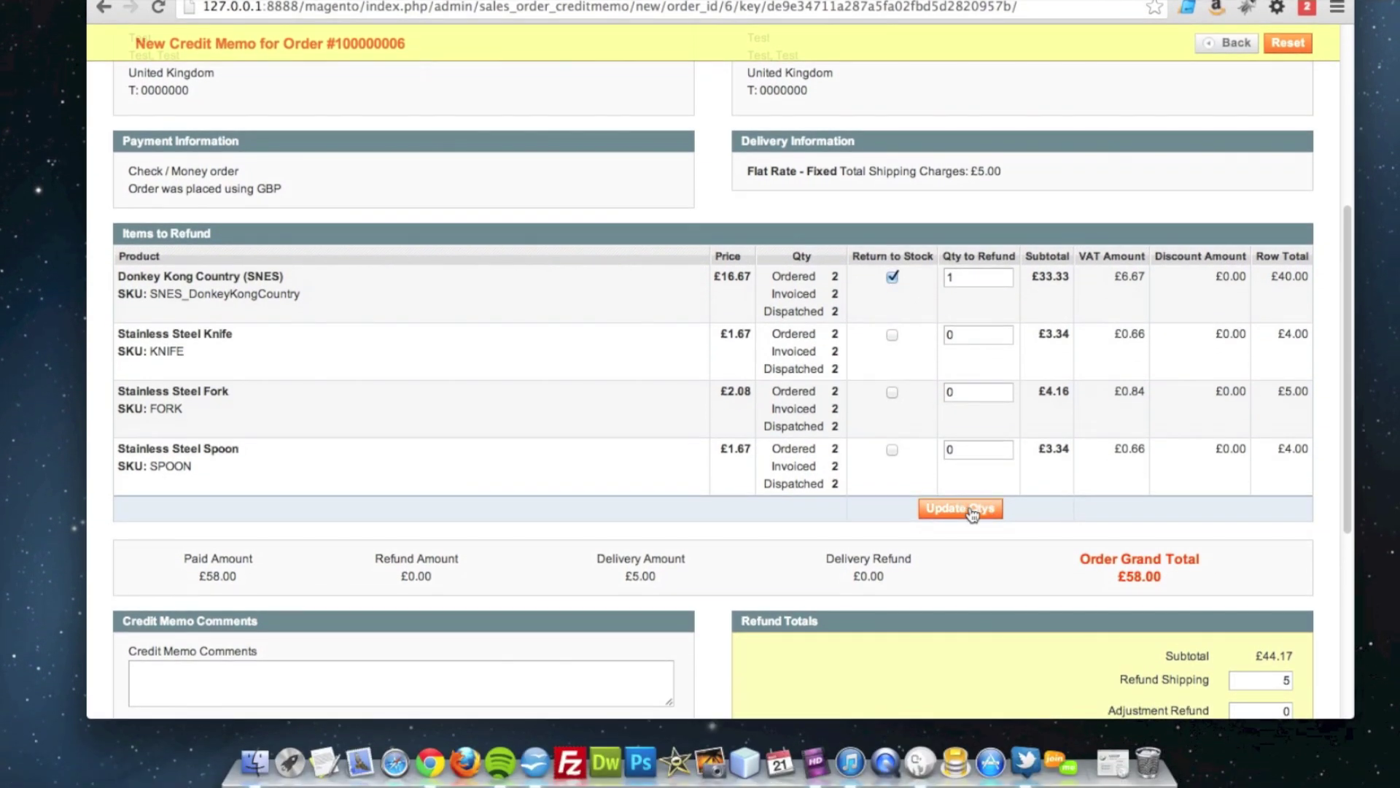
{"action": "left_click", "coordinate": [972, 513]}
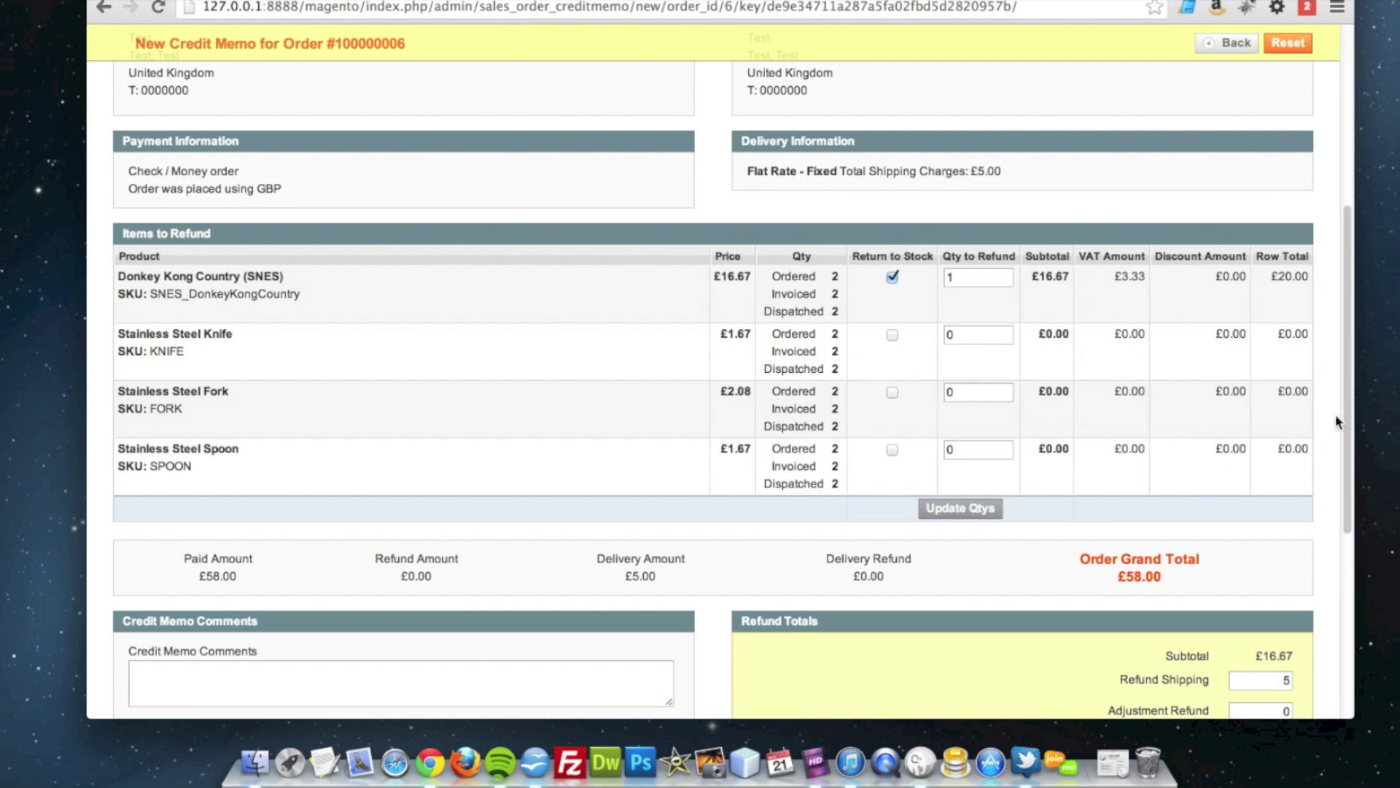
{"action": "left_click_drag", "start_coordinate": [1346, 417], "coordinate": [1355, 482]}
- Set the credit memo's Refund Shipping amount to 0
{"action": "scroll", "coordinate": [1355, 482], "scroll_direction": "down", "scroll_amount": 2}
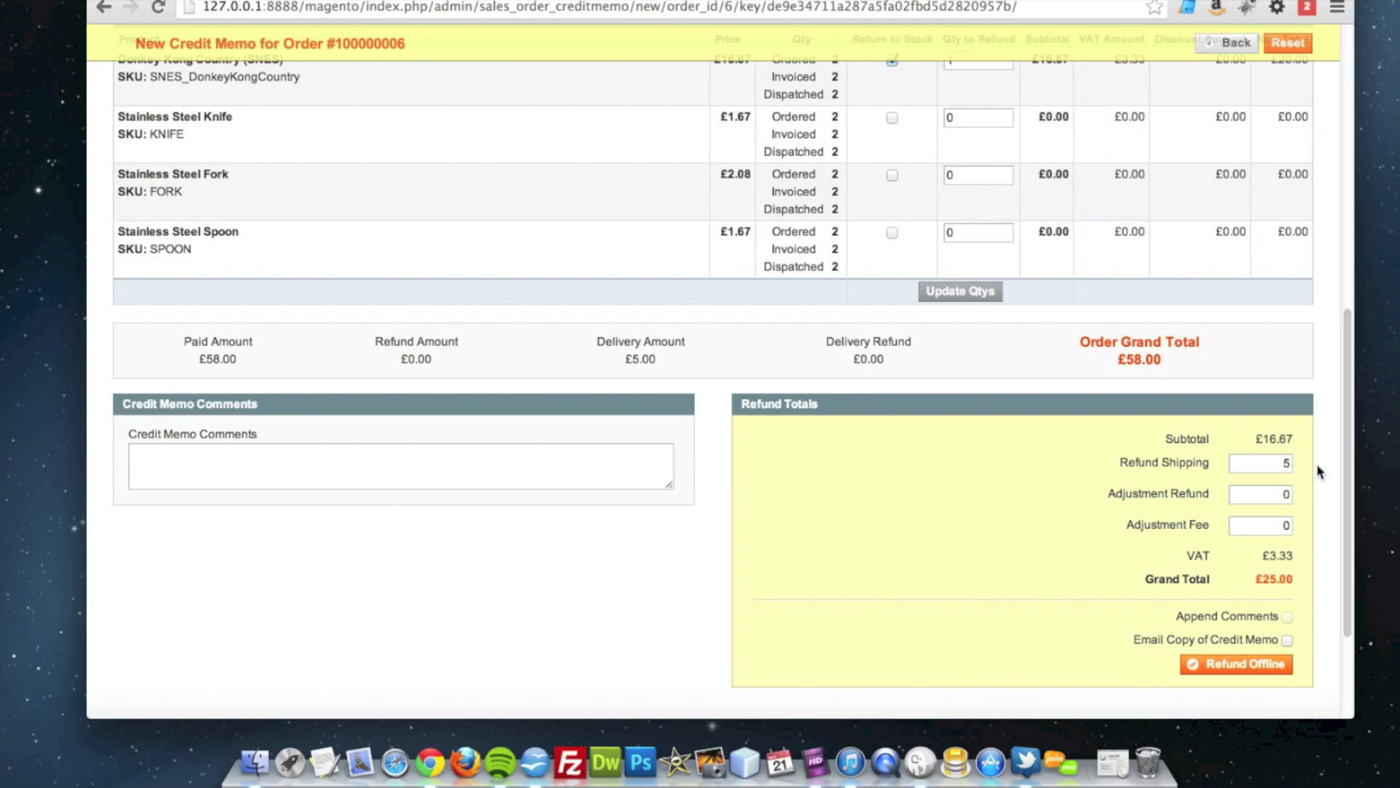
{"action": "scroll", "coordinate": [1347, 480], "scroll_direction": "down", "scroll_amount": 1}
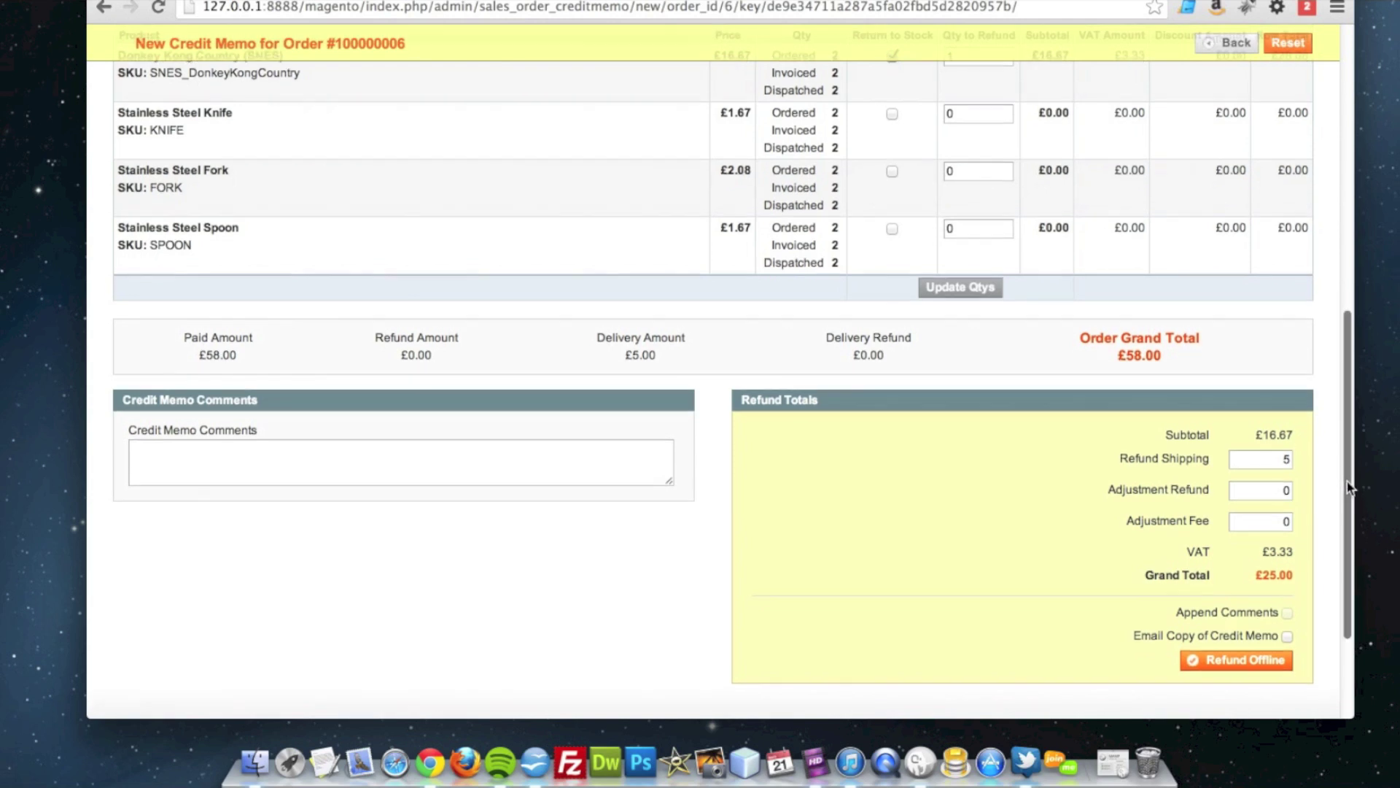
{"action": "left_click_drag", "start_coordinate": [1281, 472], "coordinate": [1293, 439]}
{"action": "left_click", "coordinate": [1301, 472]}
{"action": "type", "text": "0"}
{"action": "key", "text": "Tab"}
- Enter 2.50 as the Adjustment Refund
{"action": "left_click", "coordinate": [1304, 470]}
{"action": "left_click_drag", "start_coordinate": [1281, 469], "coordinate": [1293, 469]}
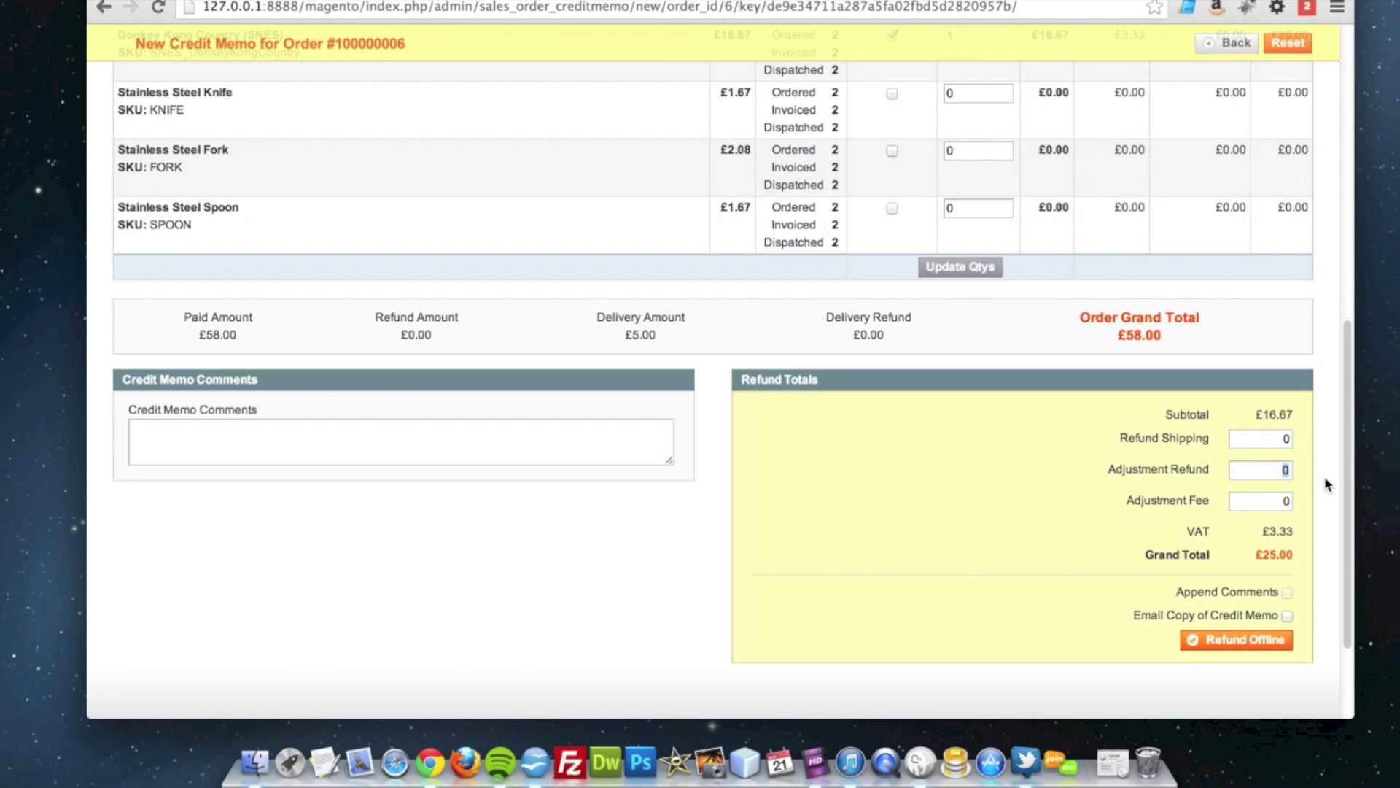
{"action": "type", "text": "2"}
{"action": "key", "text": "BackSpace"}
{"action": "type", "text": "2.50"}
{"action": "scroll", "coordinate": [859, 102], "scroll_direction": "up", "scroll_amount": 2}
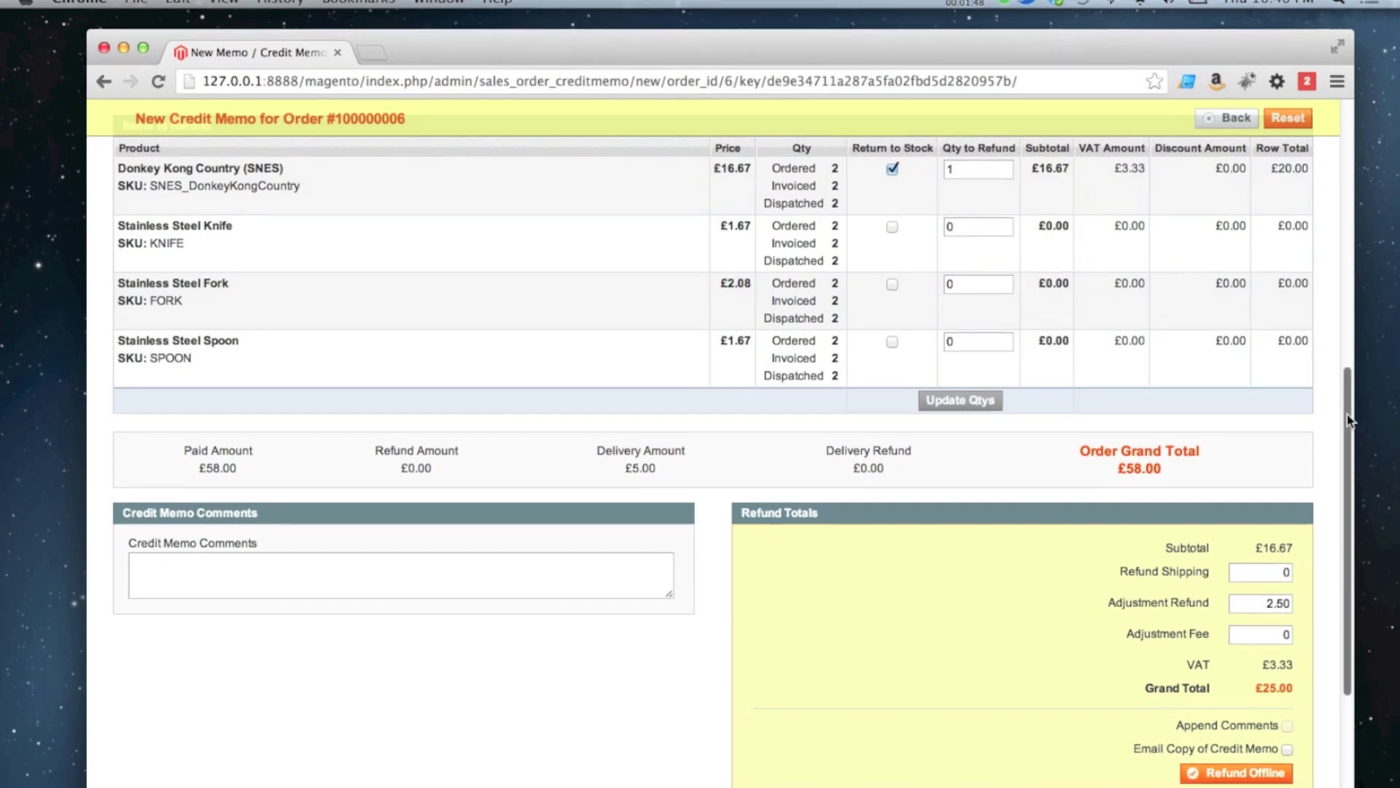
{"action": "mouse_move", "coordinate": [1346, 429]}
{"action": "left_mouse_down"}
{"action": "mouse_move", "coordinate": [1348, 465]}
{"action": "mouse_move", "coordinate": [1346, 437]}
{"action": "left_mouse_up"}
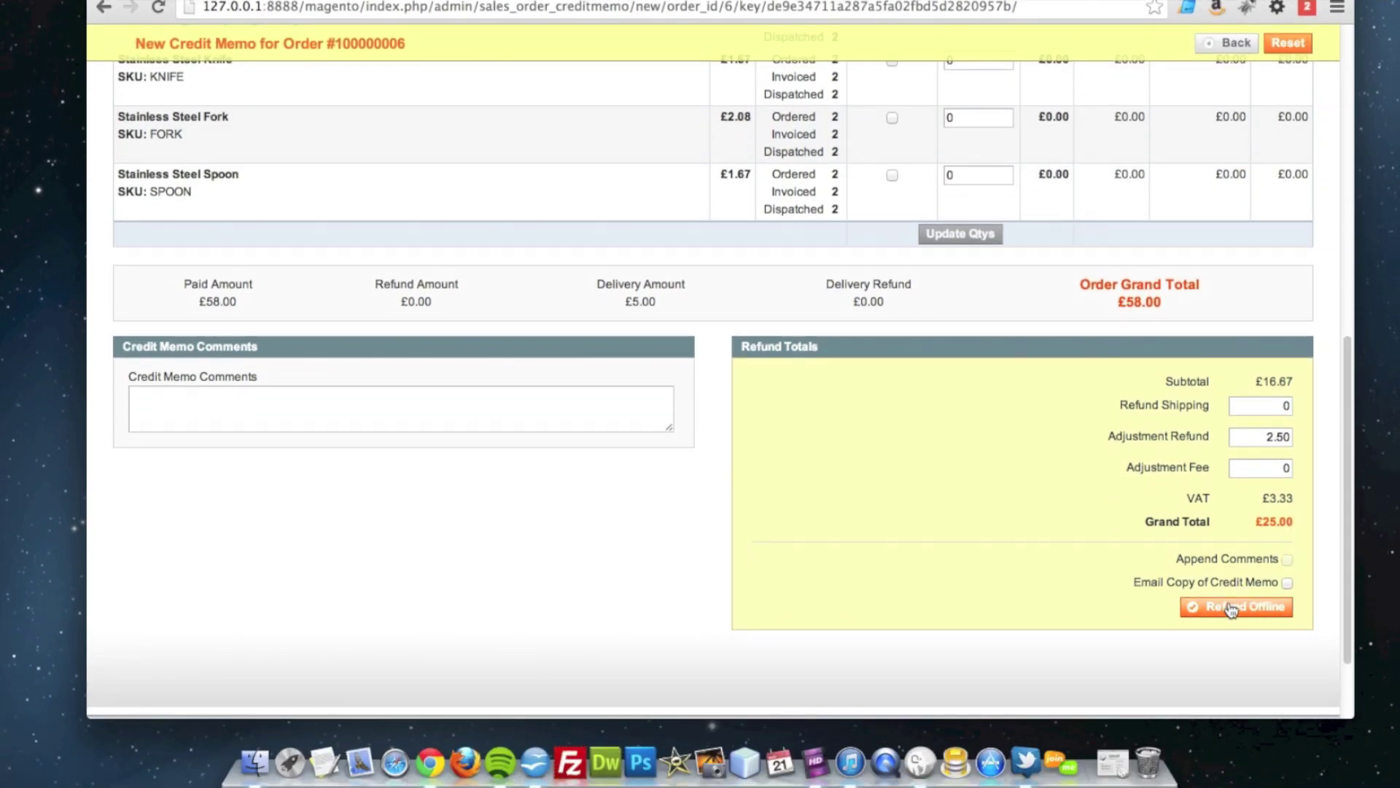
- Submit the refund and open the new memo from the order's Credit Memos list
{"action": "left_click", "coordinate": [1230, 610]}
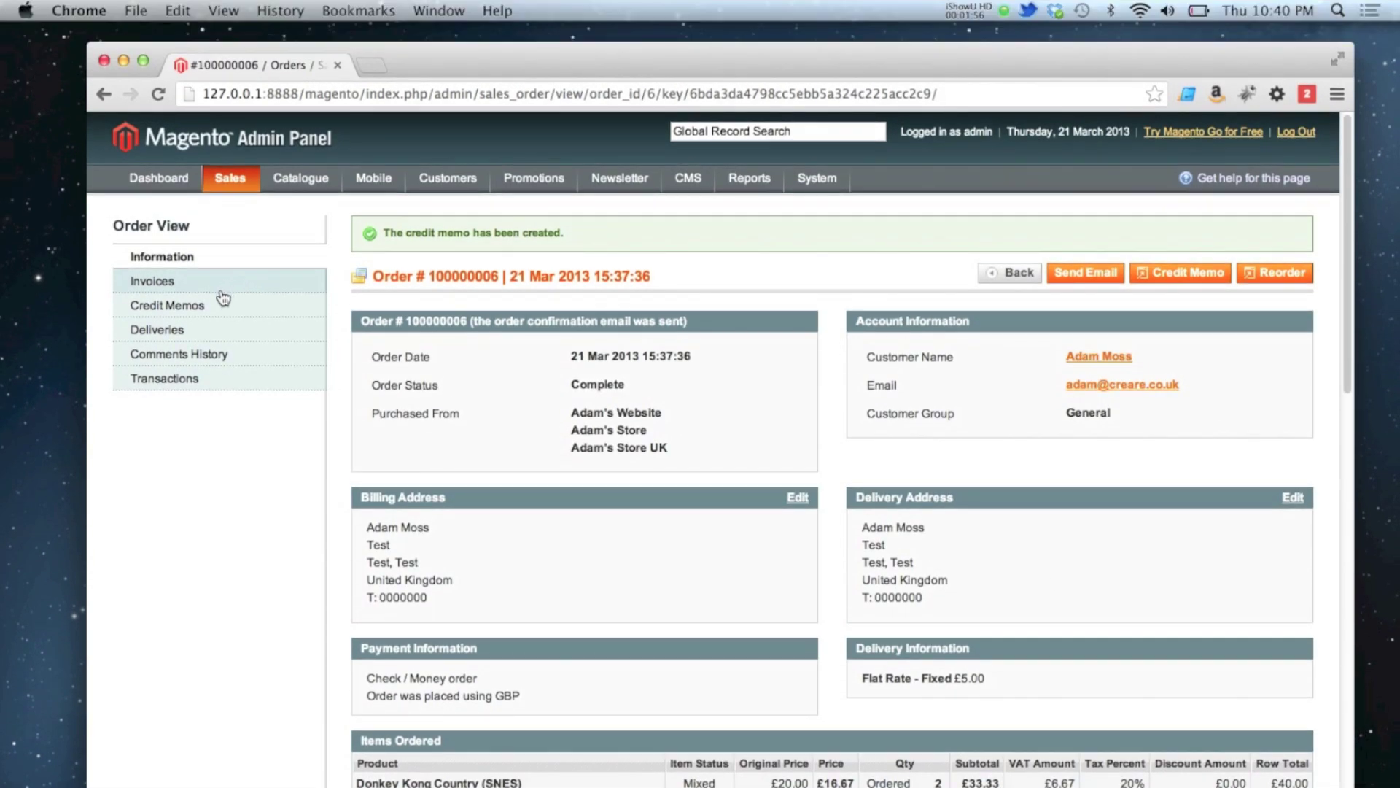
{"action": "left_click", "coordinate": [221, 226]}
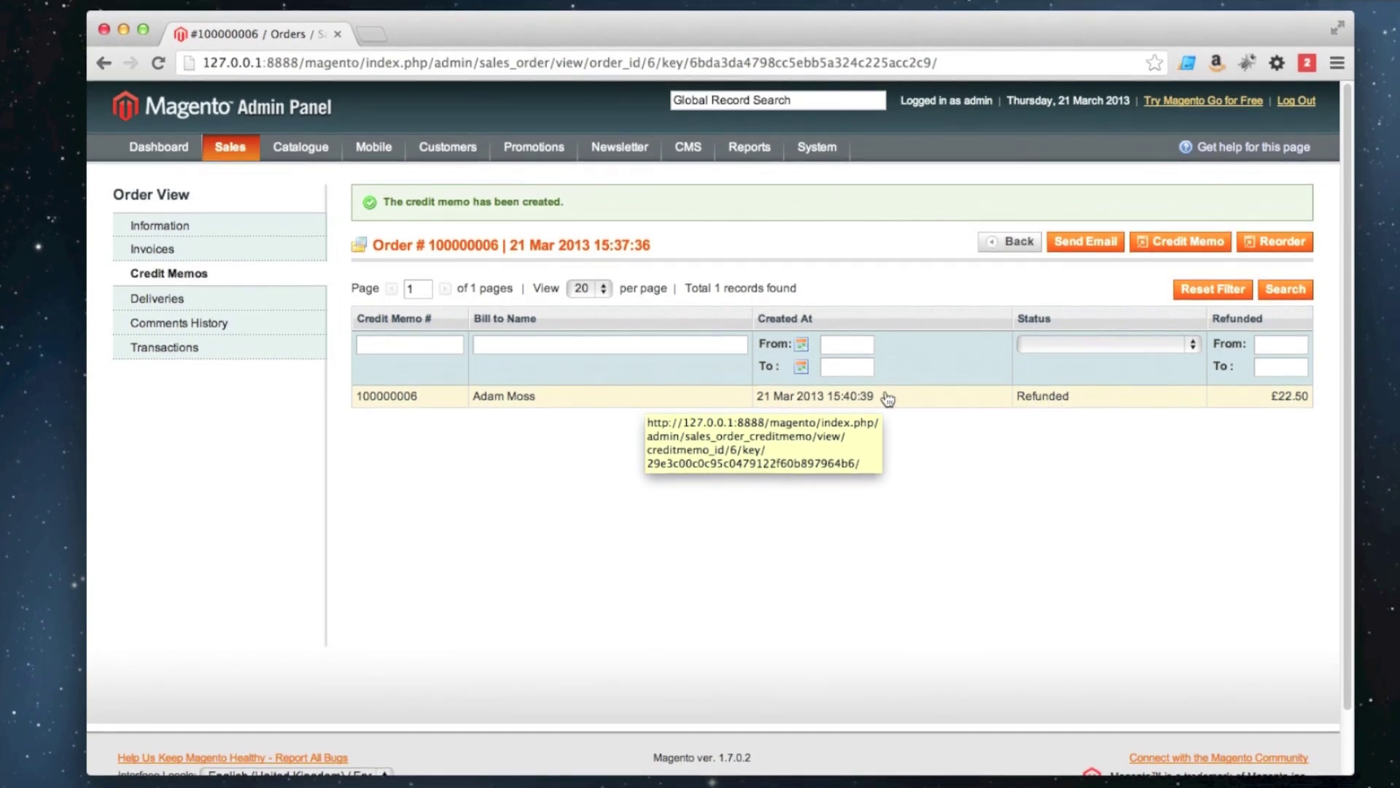
{"action": "left_click", "coordinate": [837, 397]}
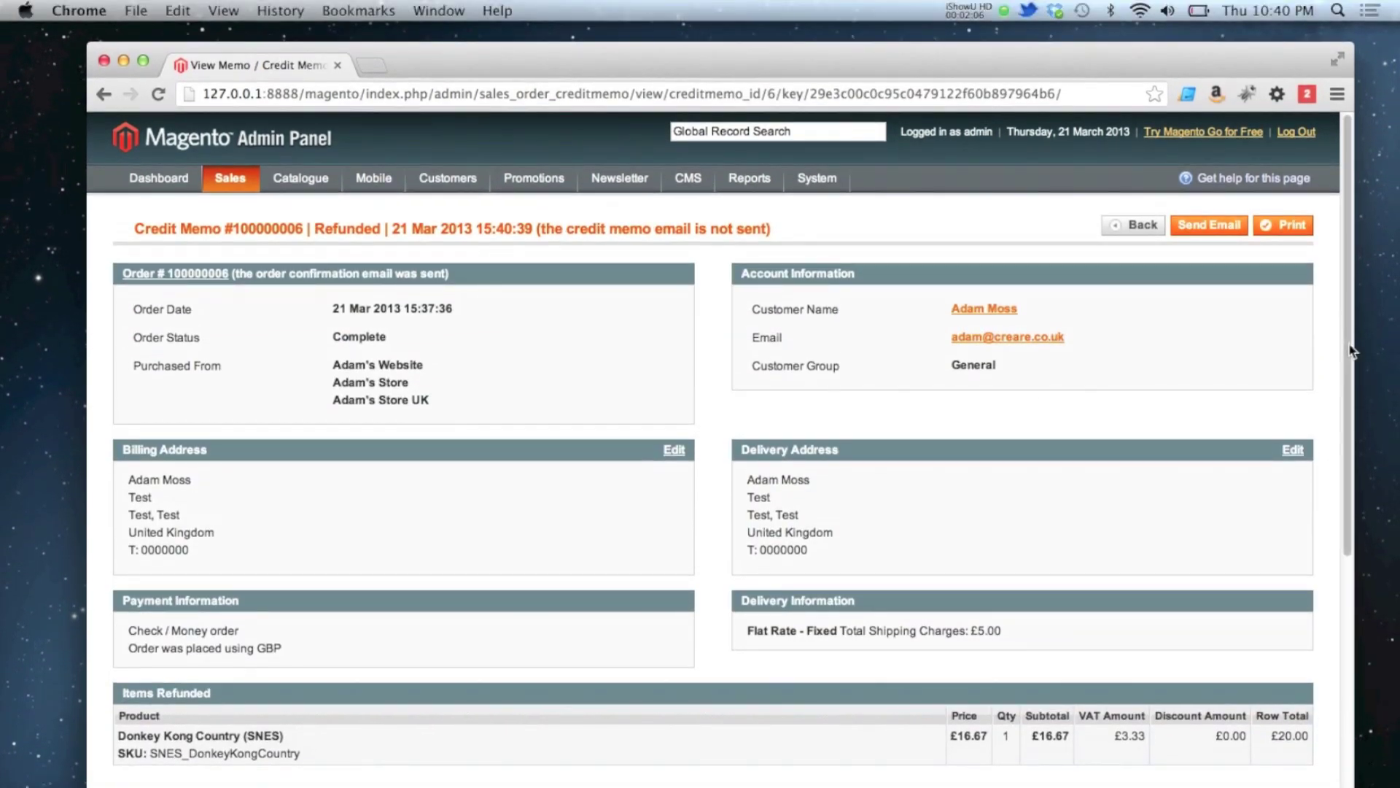
- Review the £22.50 credit memo and go back to the order's credit memo list
{"action": "left_click_drag", "start_coordinate": [1346, 349], "coordinate": [1346, 509]}
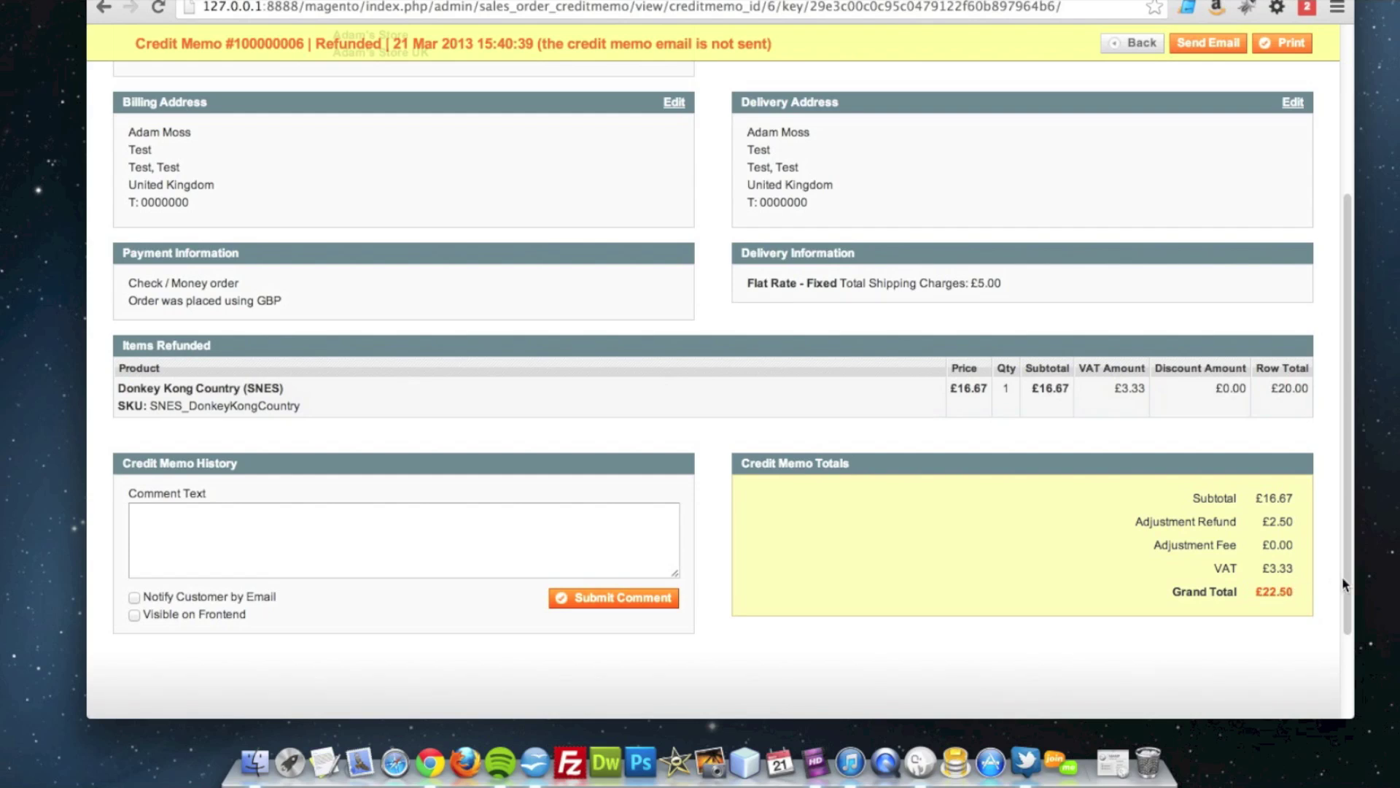
{"action": "left_click_drag", "start_coordinate": [1347, 577], "coordinate": [1312, 295]}
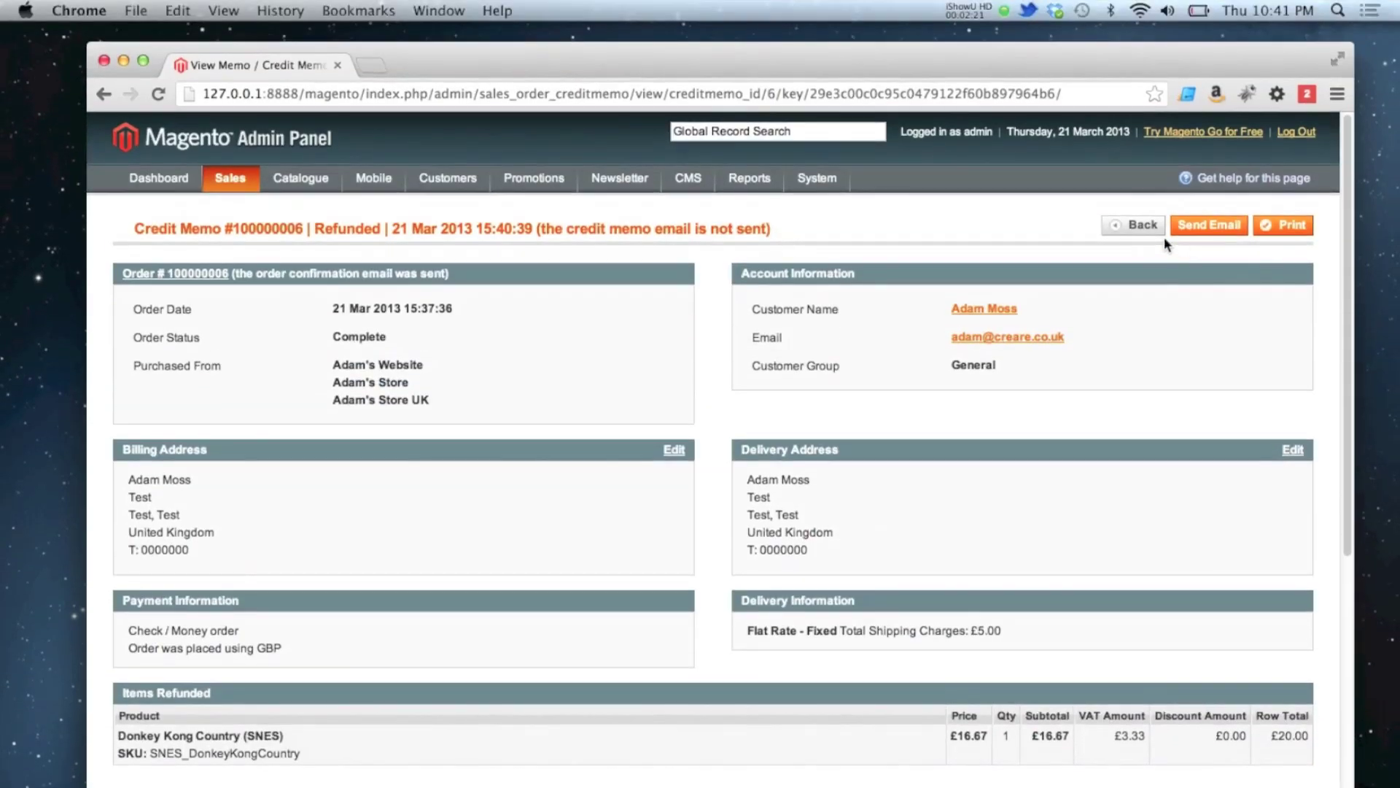
{"action": "left_click", "coordinate": [1135, 235]}
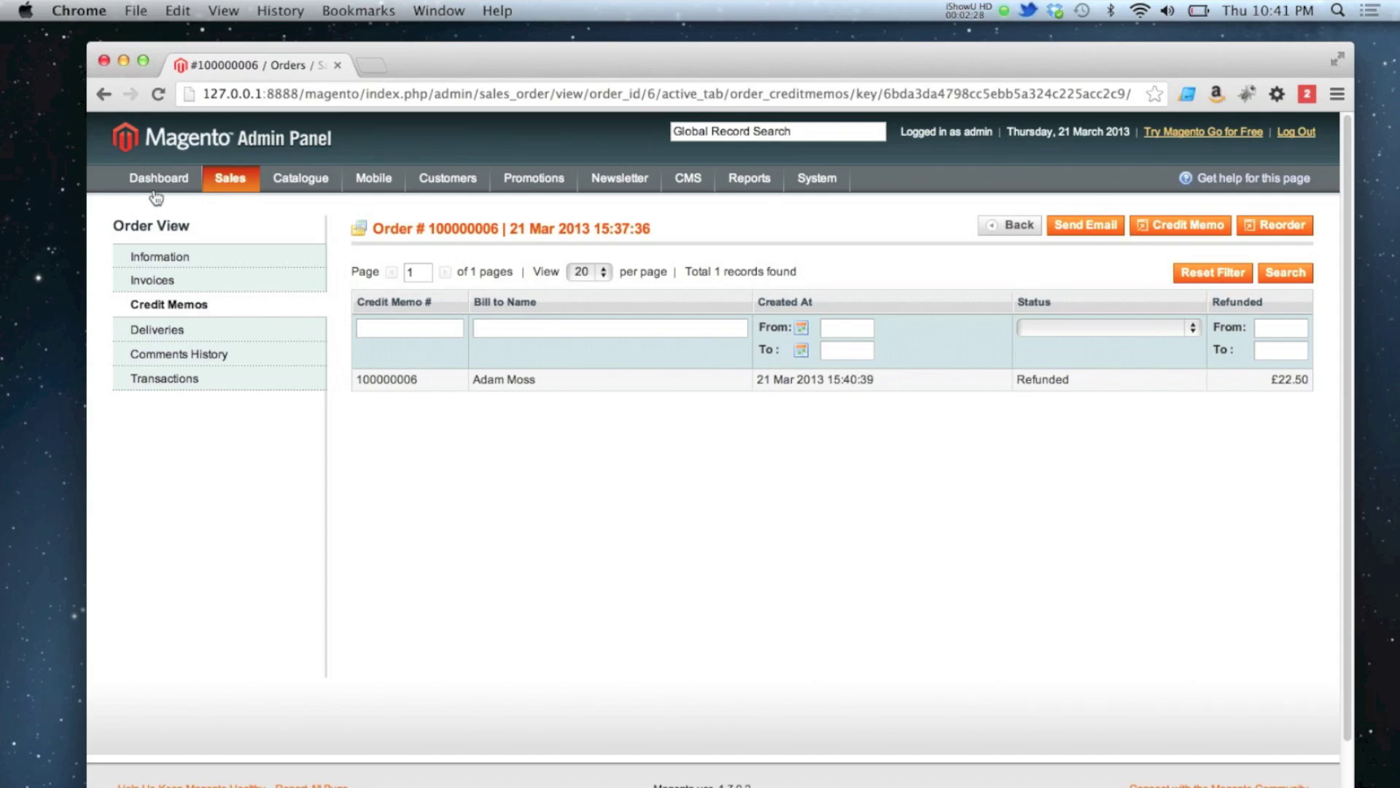
- Start a second credit memo for order 100000006 from its Information view
{"action": "left_click", "coordinate": [200, 263]}
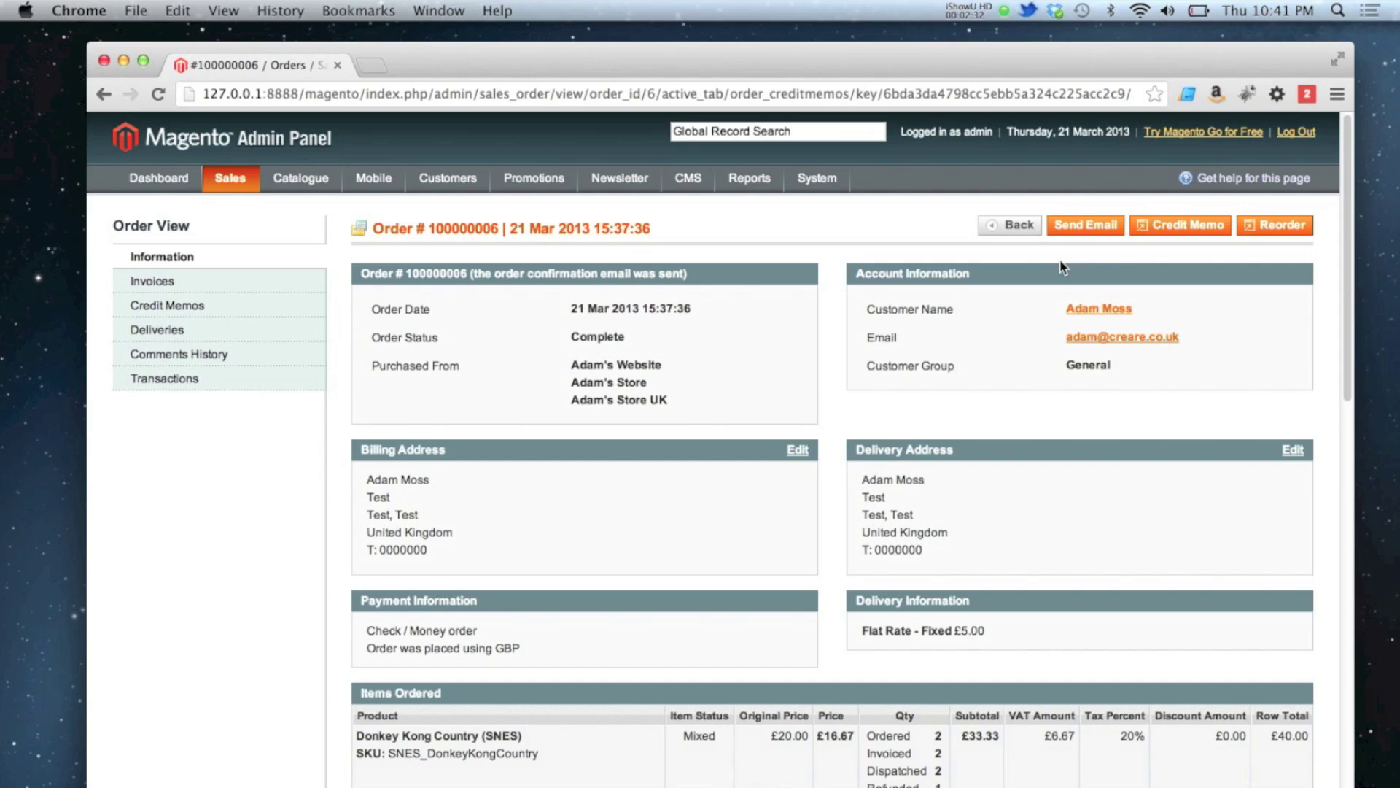
{"action": "left_click", "coordinate": [1170, 226]}
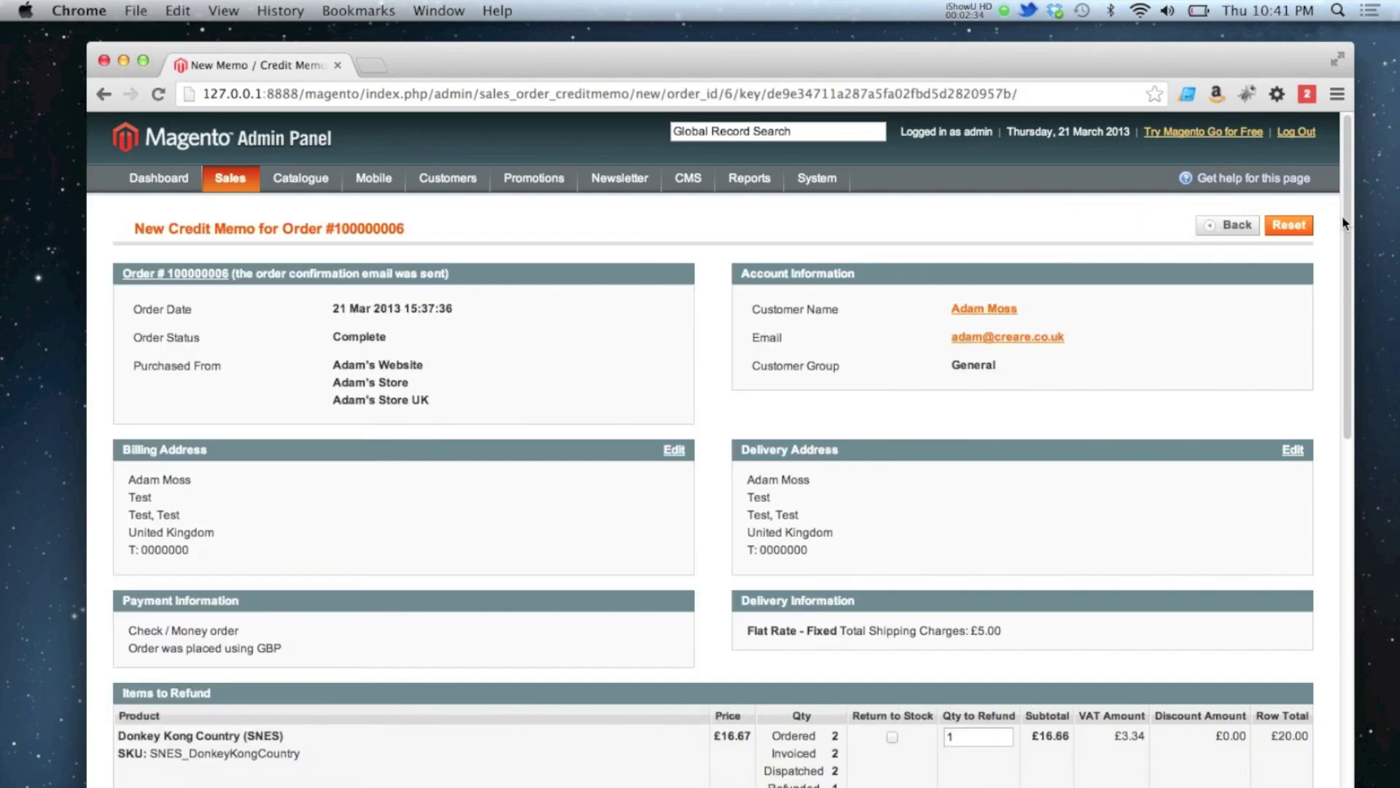
{"action": "left_click_drag", "start_coordinate": [1346, 218], "coordinate": [1353, 384]}
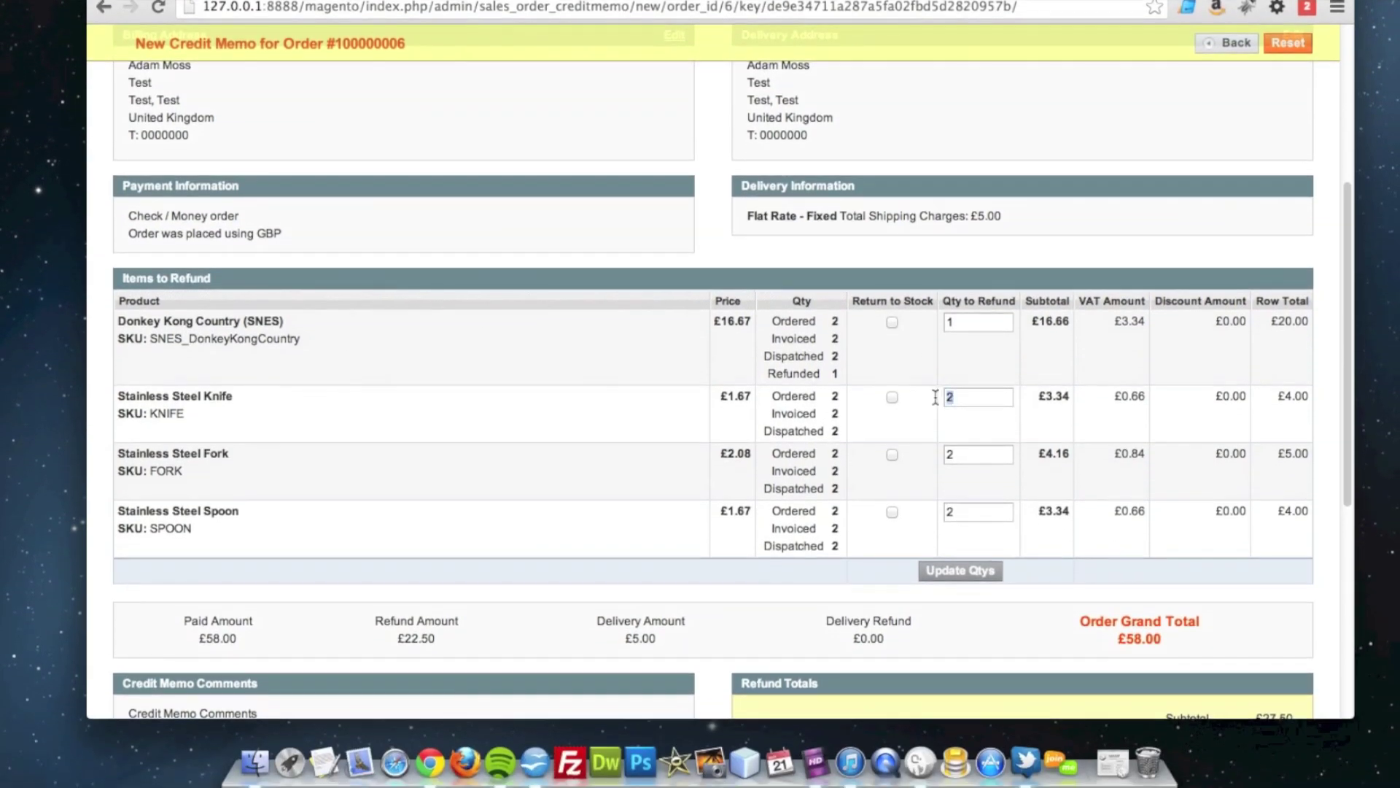
- Set Knife, Fork and Spoon refund quantities to 0 and return Donkey Kong Country to stock
{"action": "double_click", "coordinate": [978, 426]}
{"action": "type", "text": "0"}
{"action": "double_click", "coordinate": [975, 454]}
{"action": "type", "text": "0"}
{"action": "double_click", "coordinate": [975, 510]}
{"action": "type", "text": "0"}
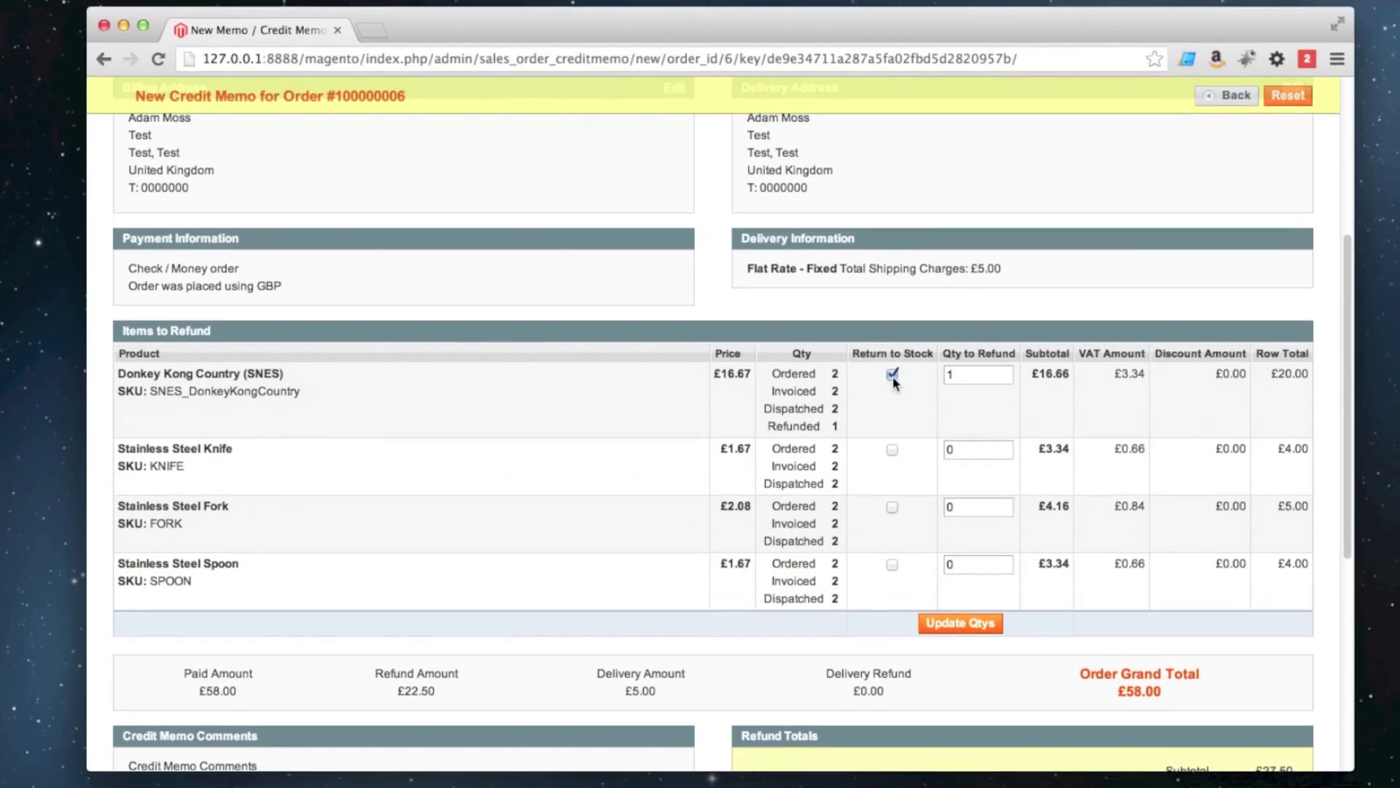
{"action": "left_click", "coordinate": [892, 347]}
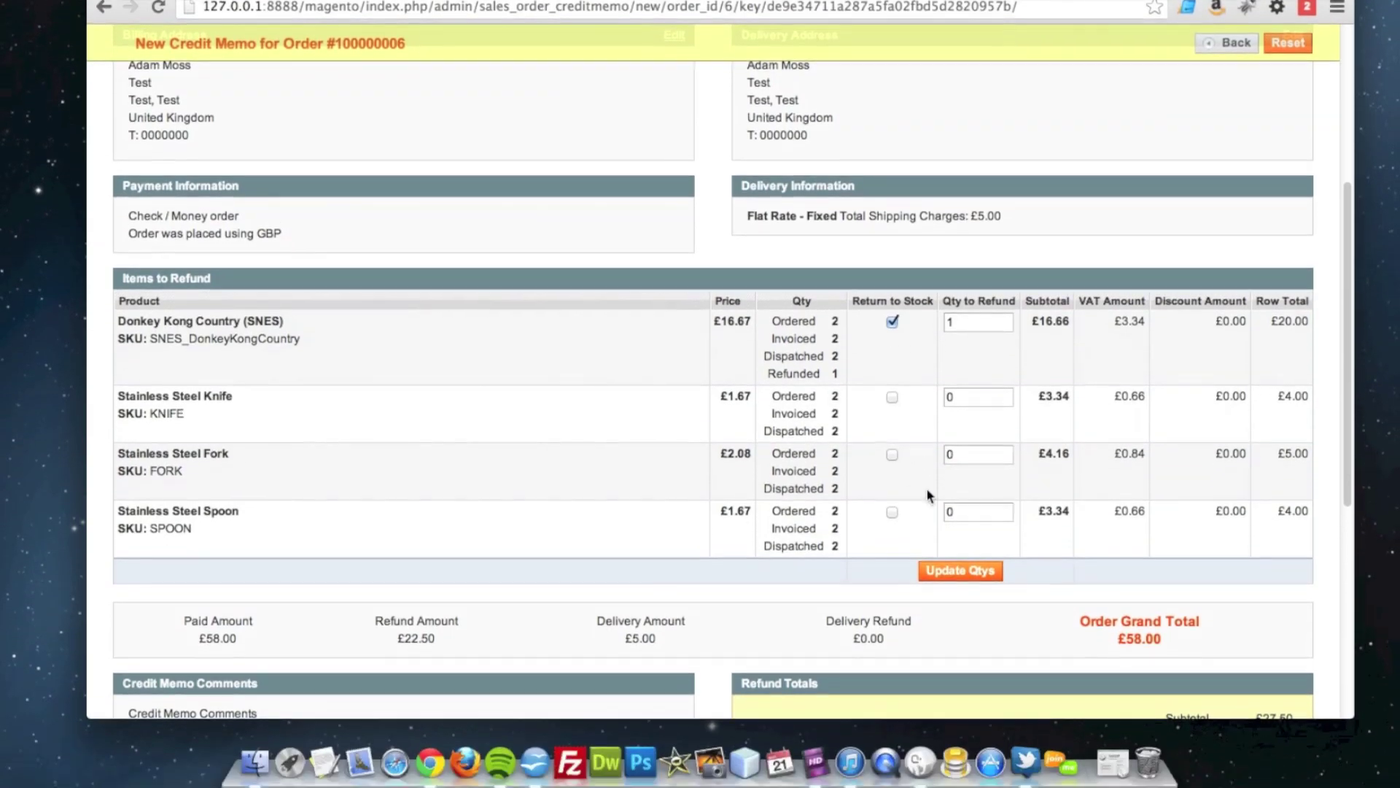
{"action": "scroll", "coordinate": [1336, 417], "scroll_direction": "down", "scroll_amount": 5}
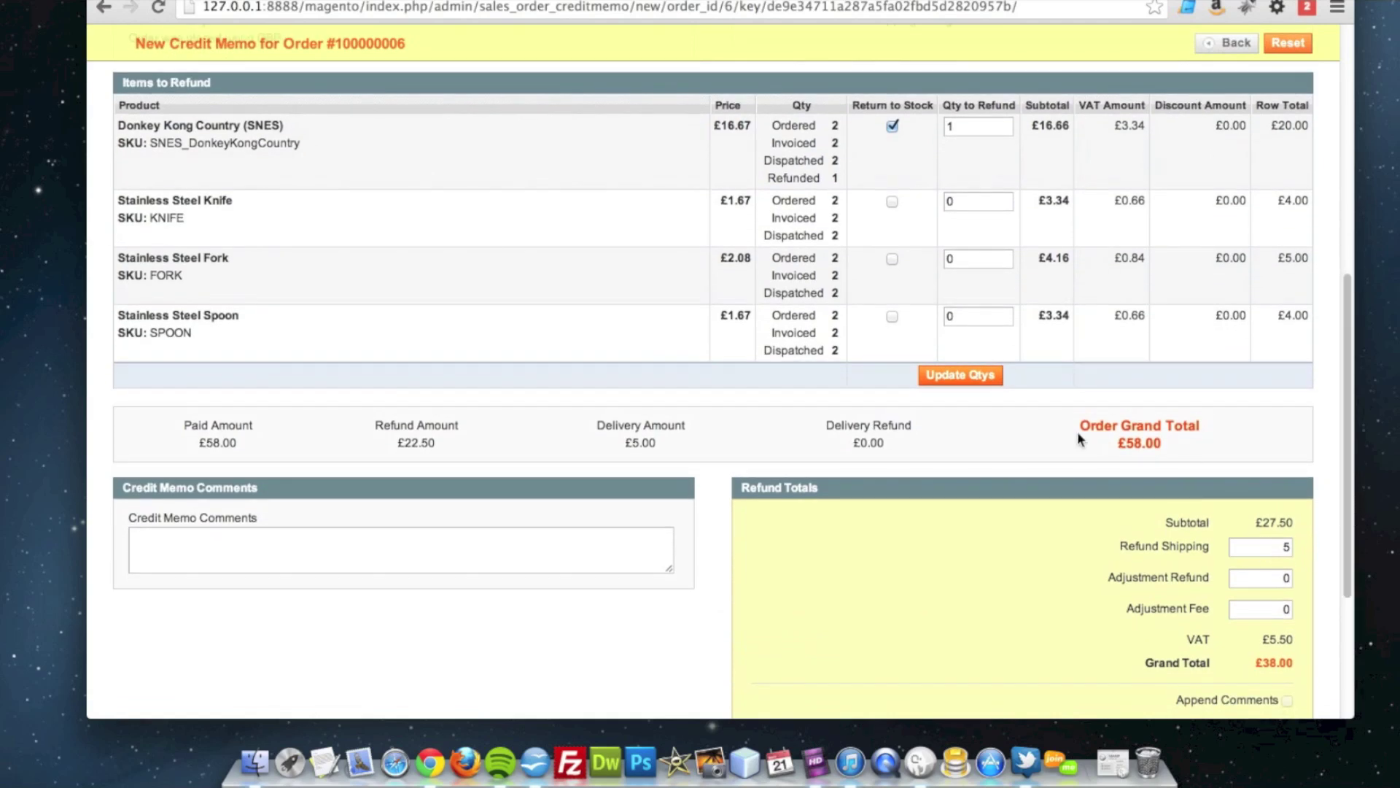
- Update quantities so the memo totals £25.00 for the single Donkey Kong Country
{"action": "left_click", "coordinate": [968, 378]}
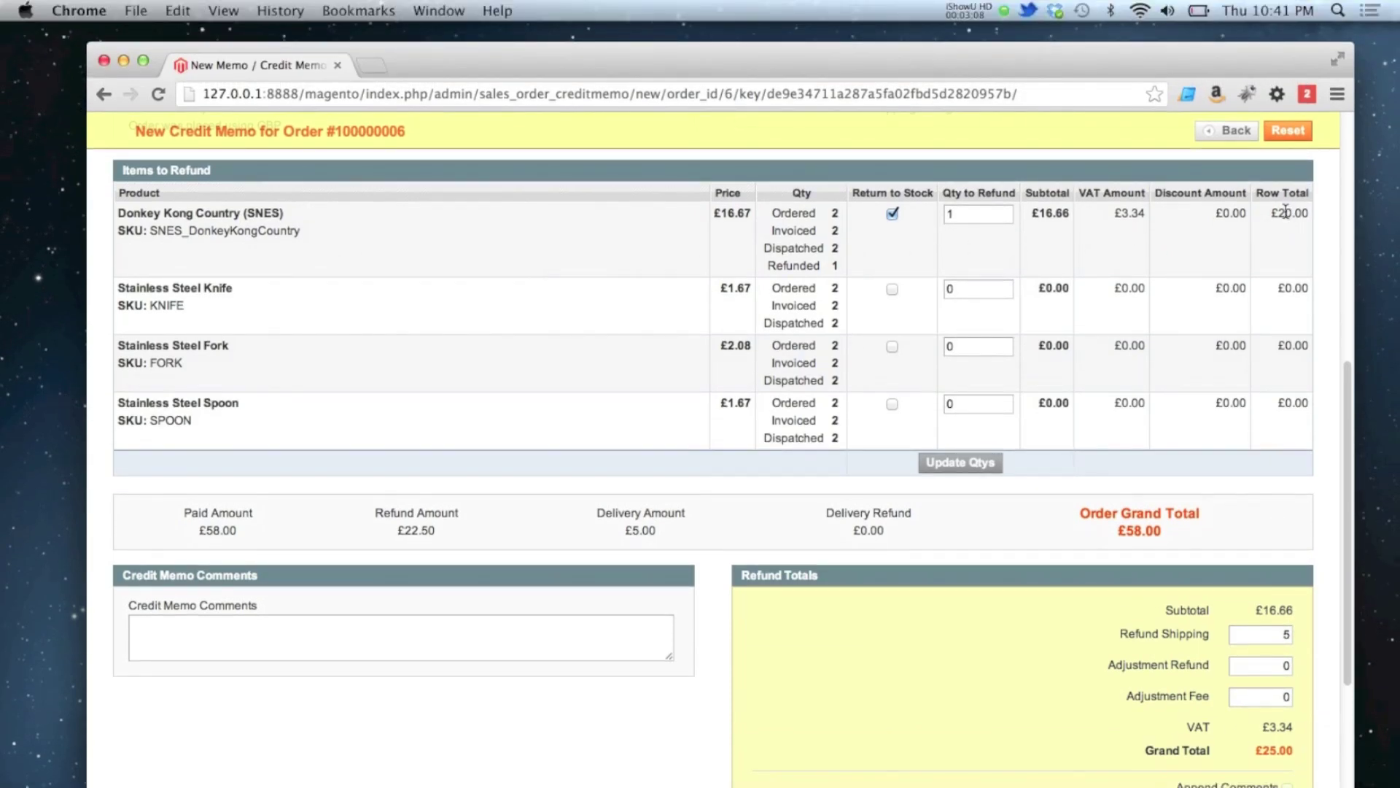
{"action": "left_click_drag", "start_coordinate": [1285, 143], "coordinate": [1307, 142]}
{"action": "left_click", "coordinate": [1307, 251]}
{"action": "scroll", "coordinate": [1305, 291], "scroll_direction": "down", "scroll_amount": 3}
- Enter a 10.00 Adjustment Fee on the credit memo
{"action": "double_click", "coordinate": [1284, 568]}
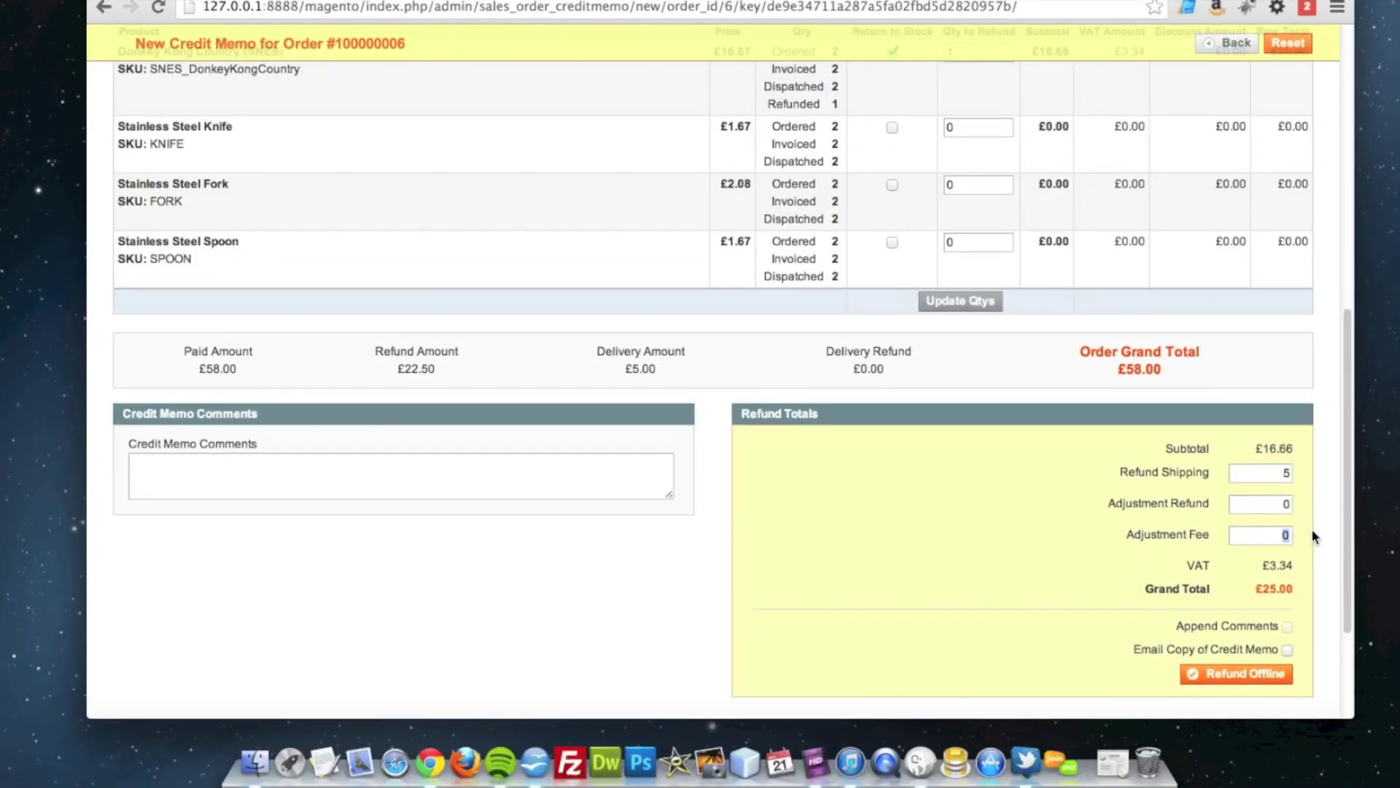
{"action": "double_click", "coordinate": [1284, 533]}
{"action": "type", "text": "1"}
{"action": "type", "text": ".00"}
- Refund the memo offline and open credit memo 100000007 from the order's Credit Memos list
{"action": "left_click", "coordinate": [1258, 676]}
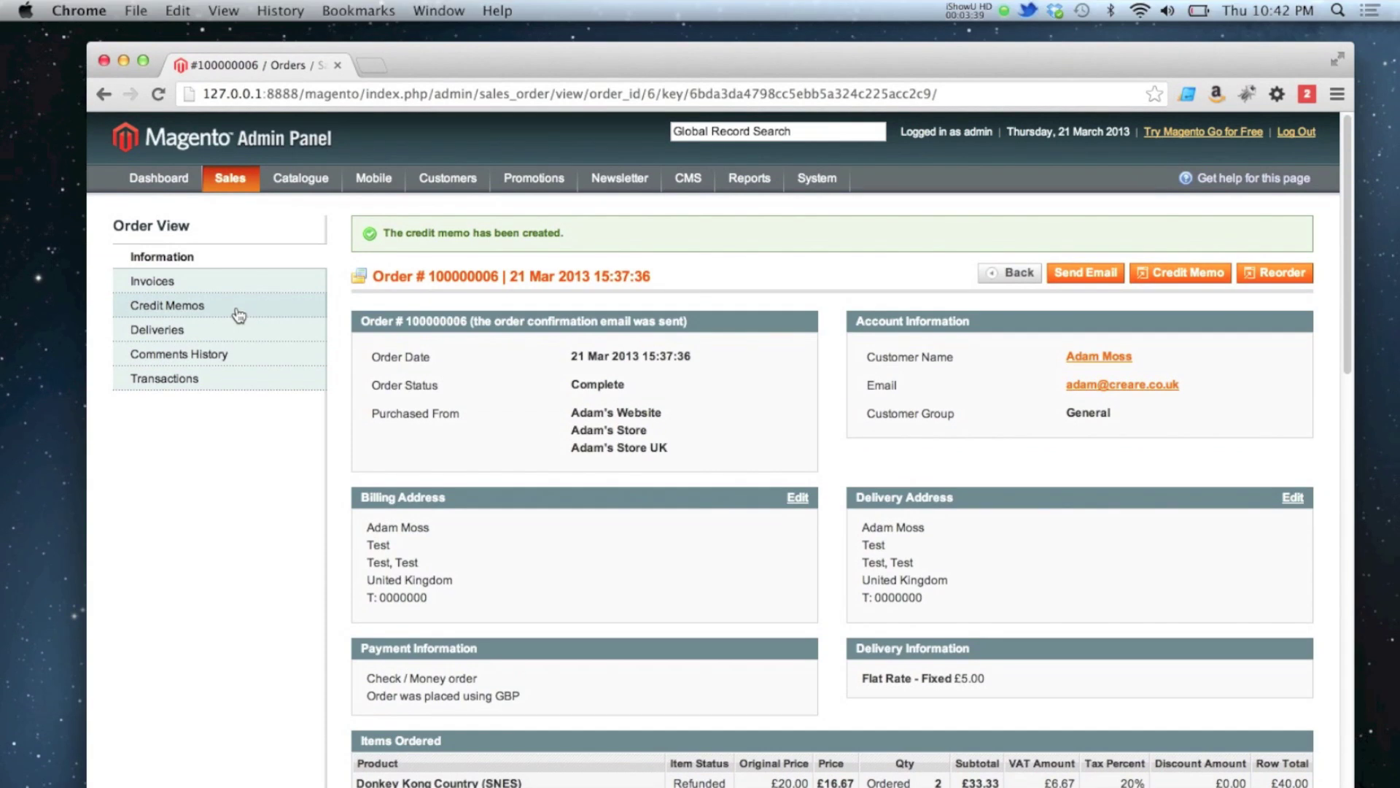
{"action": "left_click", "coordinate": [234, 222]}
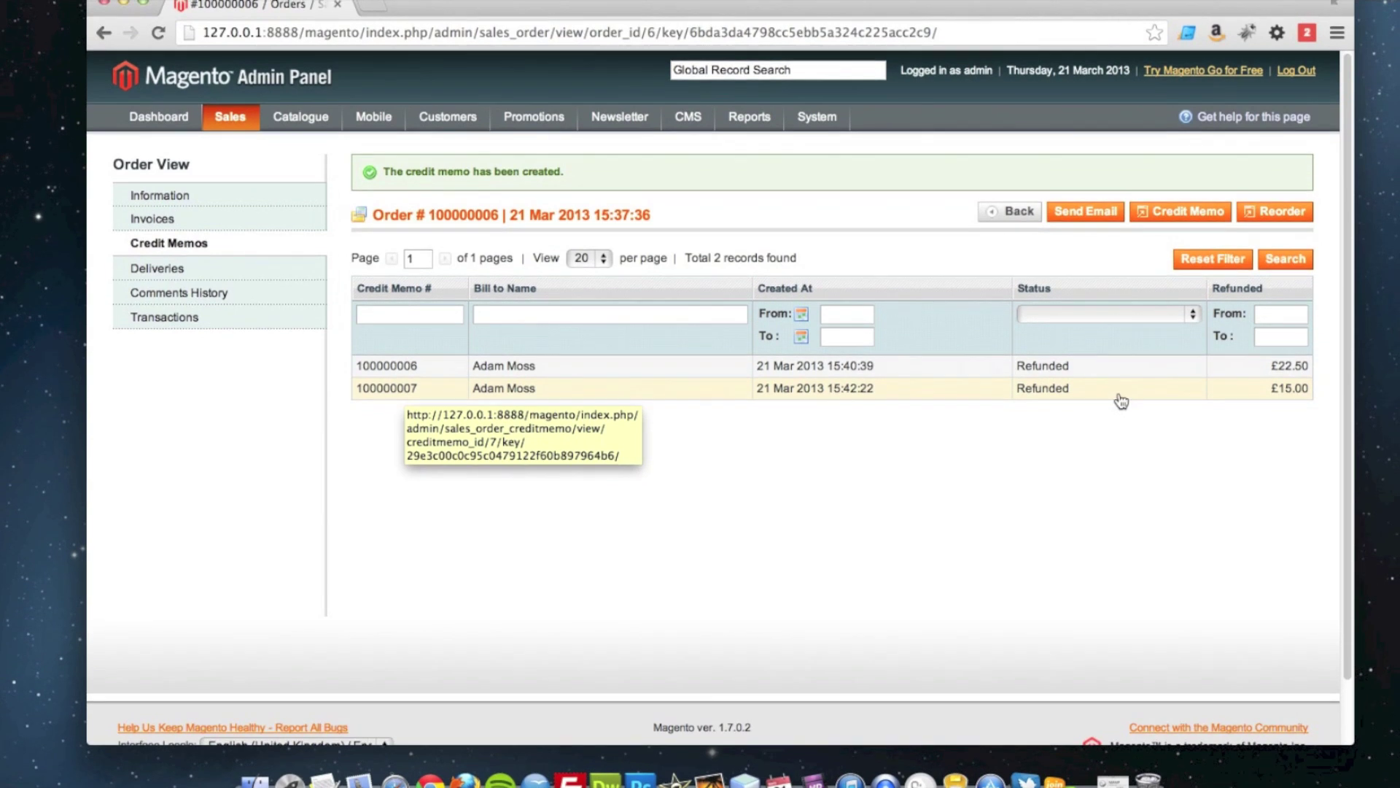
{"action": "left_click", "coordinate": [1121, 399]}
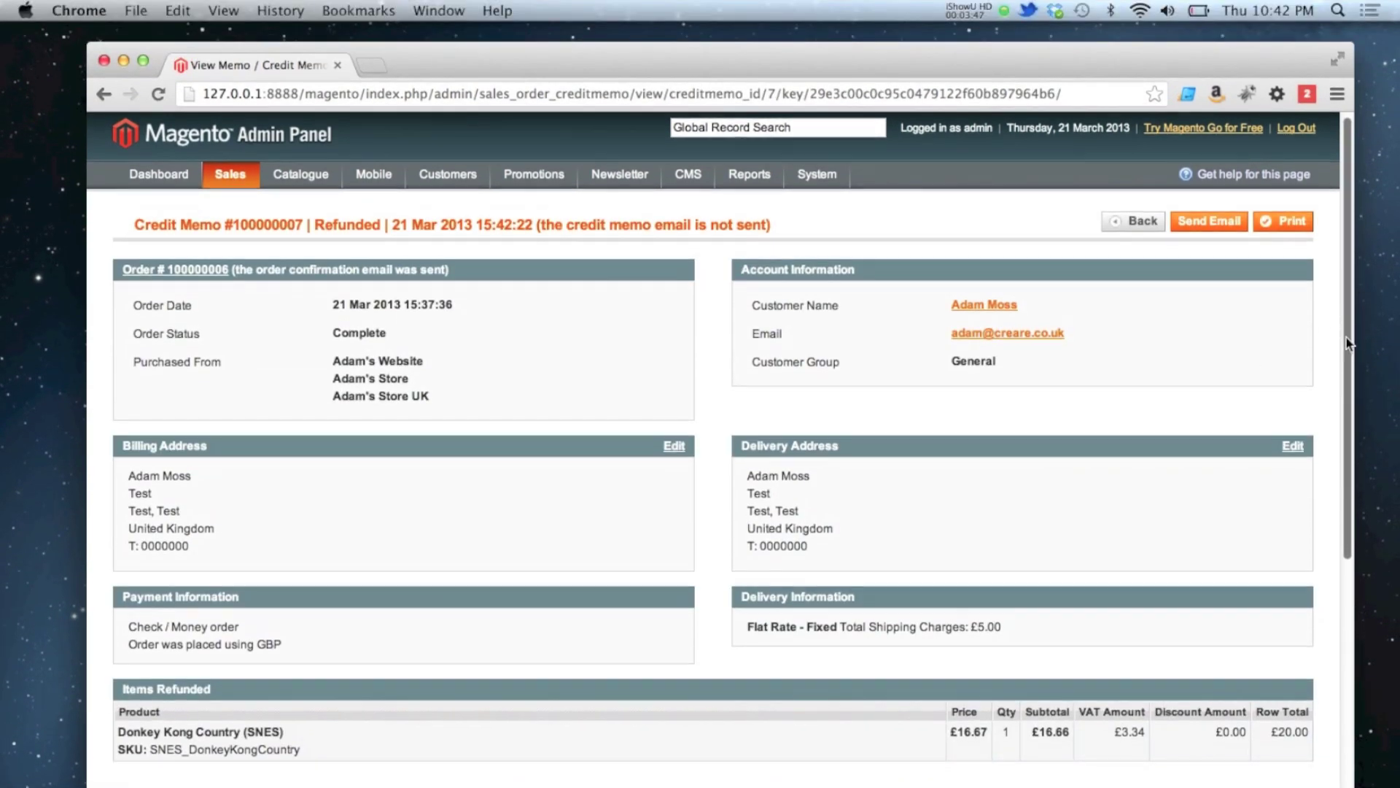
- Check memo 100000007's £10.00 adjustment fee and £15.00 grand total
{"action": "scroll", "coordinate": [1348, 334], "scroll_direction": "down", "scroll_amount": 4}
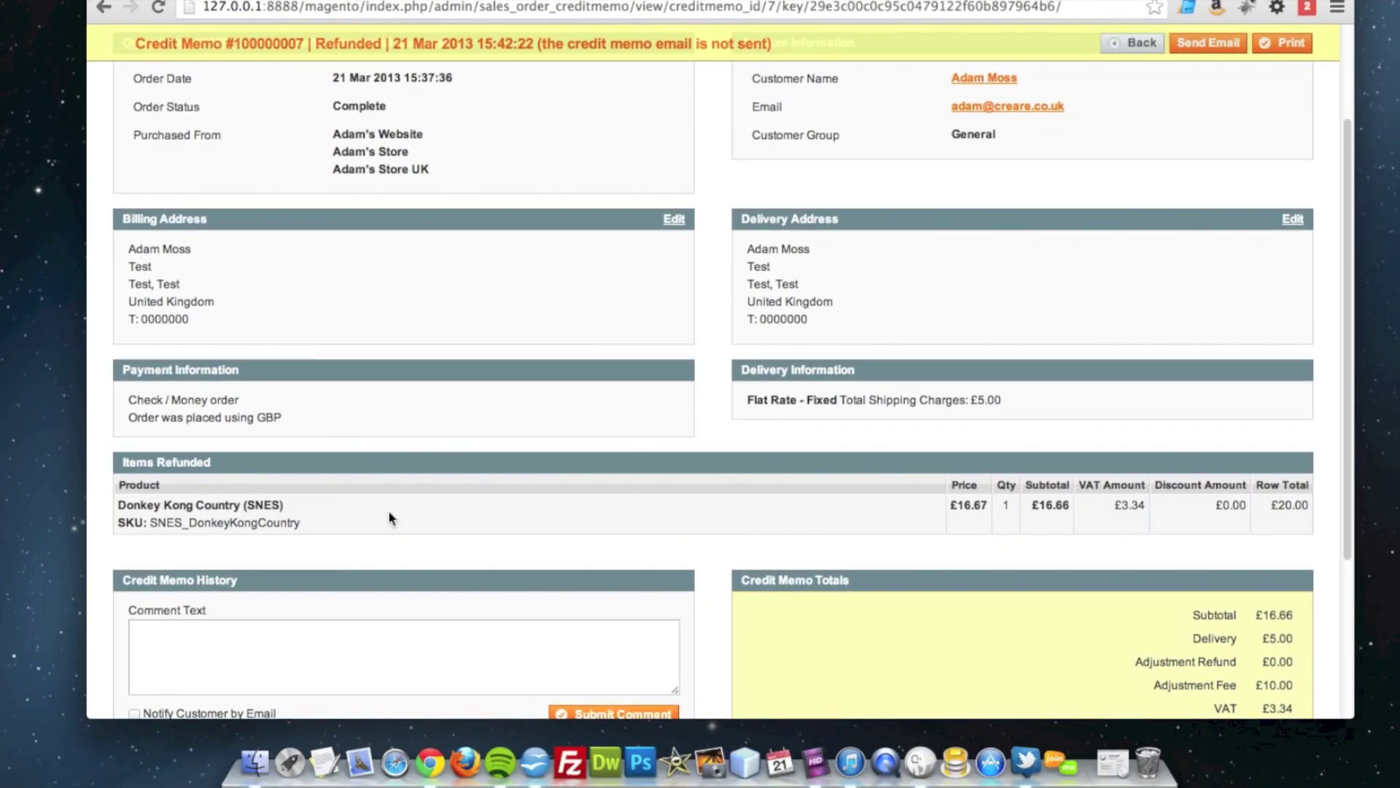
{"action": "scroll", "coordinate": [1342, 510], "scroll_direction": "down", "scroll_amount": 3}
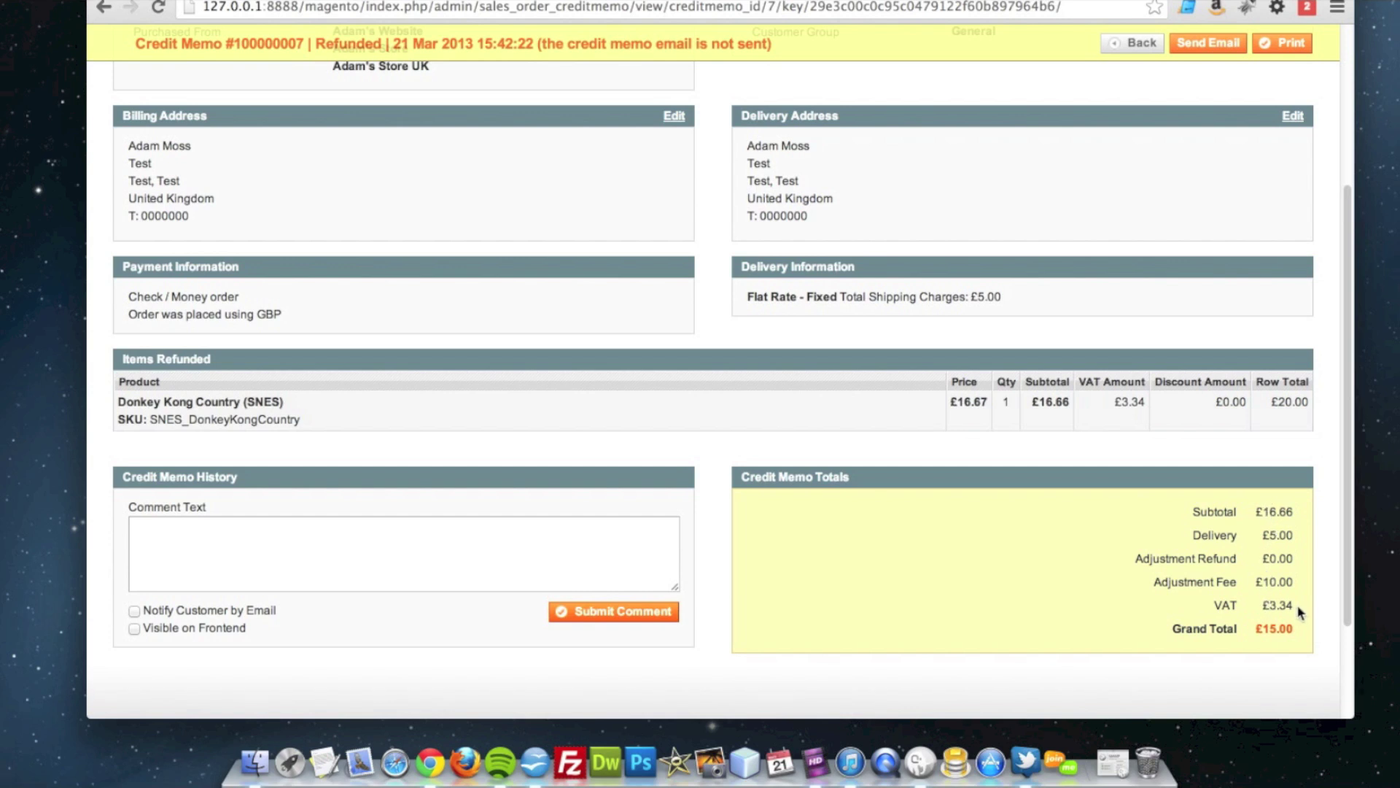
{"action": "left_click_drag", "start_coordinate": [1295, 581], "coordinate": [1263, 582]}
{"action": "left_click_drag", "start_coordinate": [1293, 631], "coordinate": [1265, 630]}
{"action": "left_click", "coordinate": [1291, 583]}
{"action": "left_click_drag", "start_coordinate": [1346, 584], "coordinate": [1346, 428]}
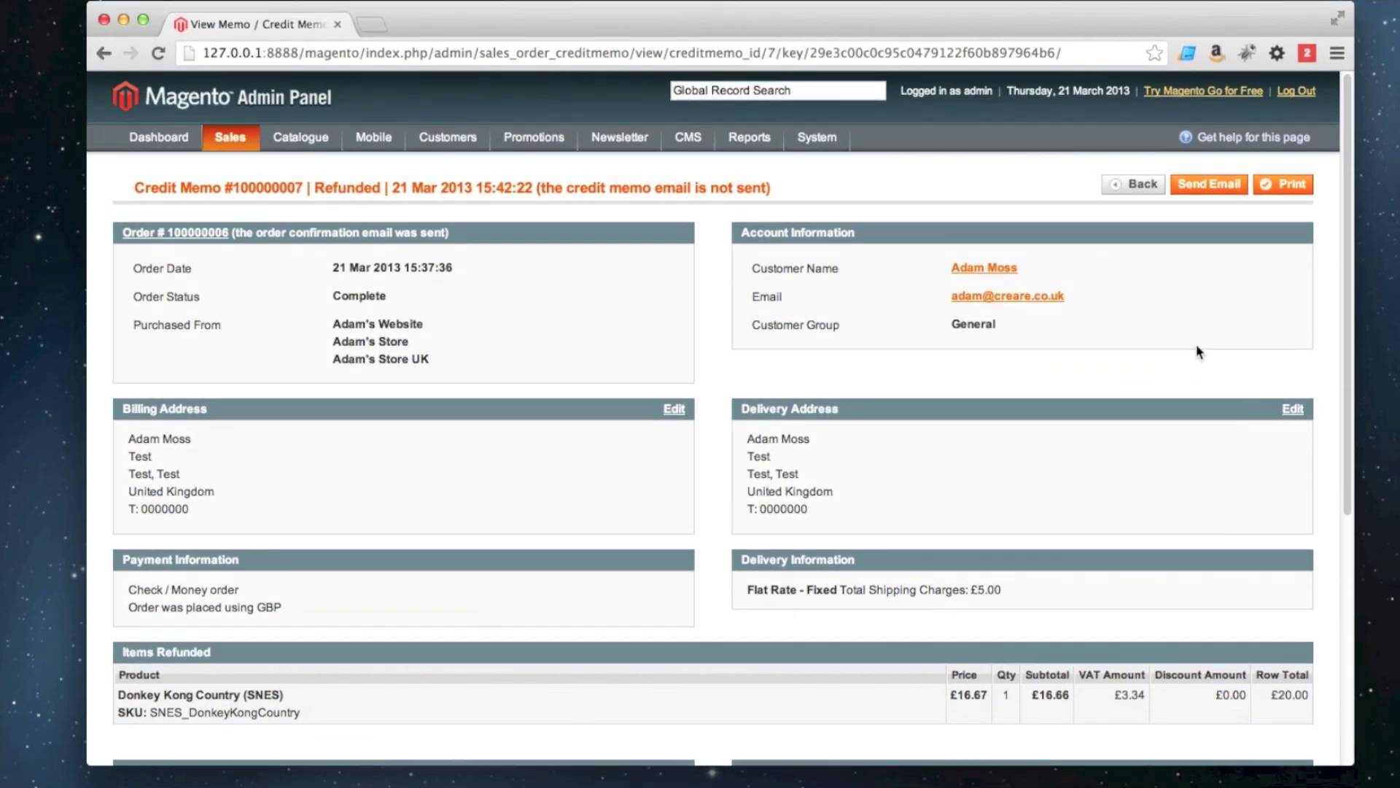